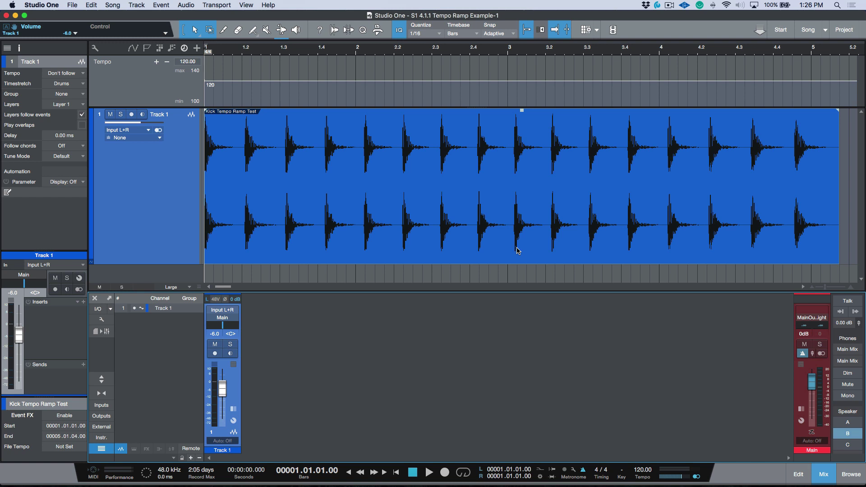
- Select the Kick Tempo Ramp Test event and play it back from the song start
click(518, 246)
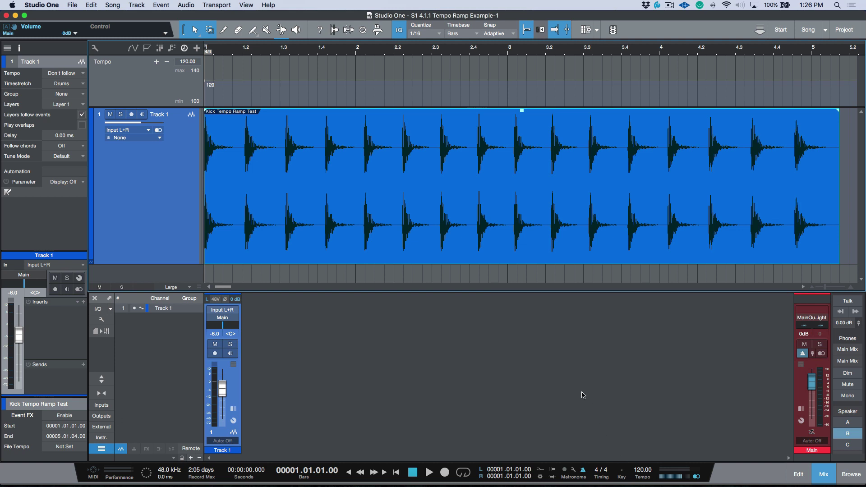
key(space)
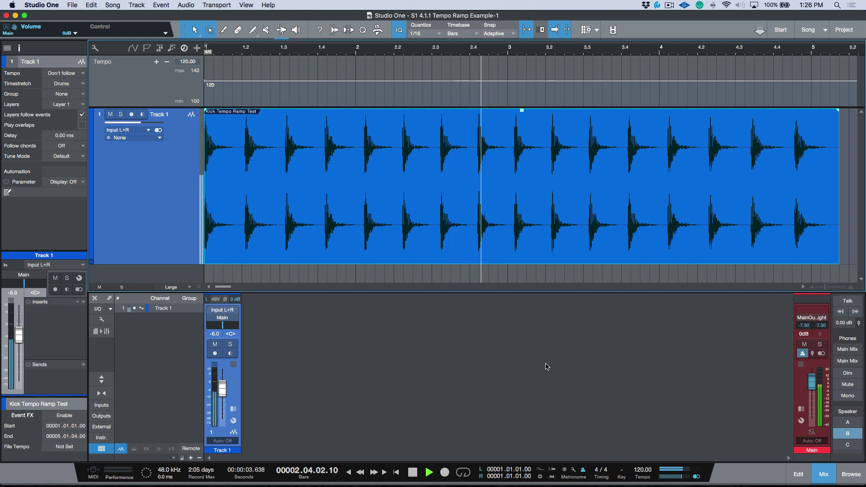
key(space)
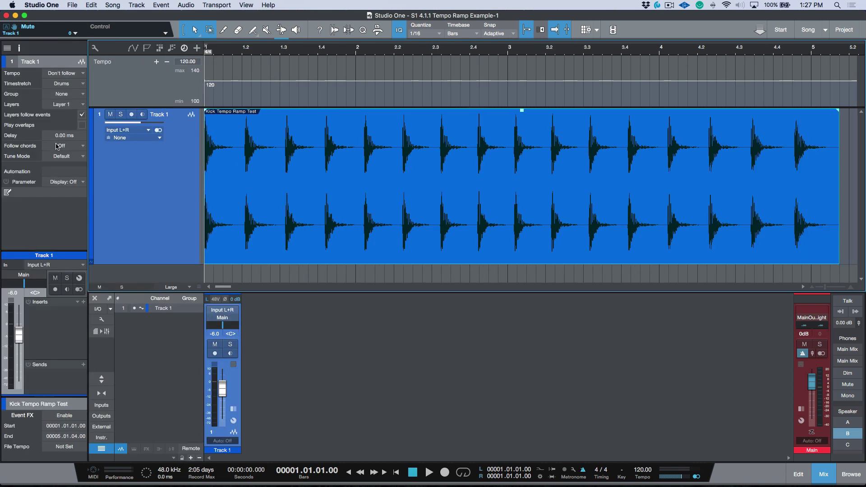
- Keep Track 1's tempo mode on Don't follow and detect the transients in the selected kick event
click(65, 83)
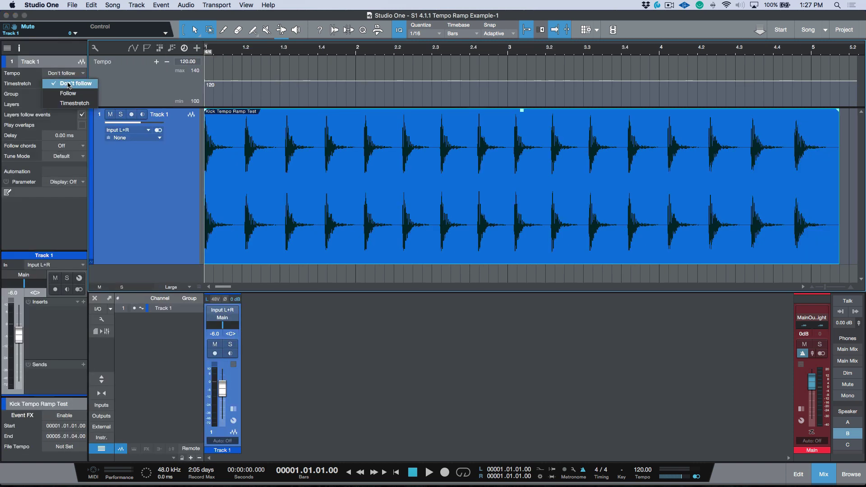
click(67, 84)
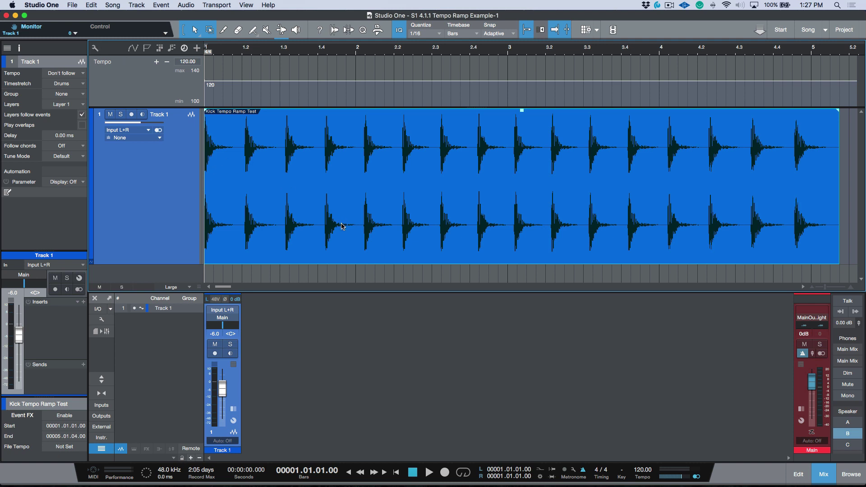
key(Tab)
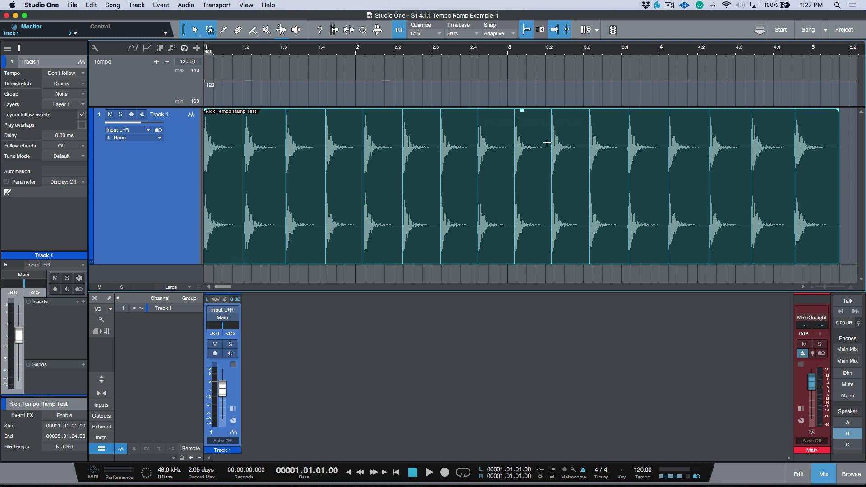
click(335, 32)
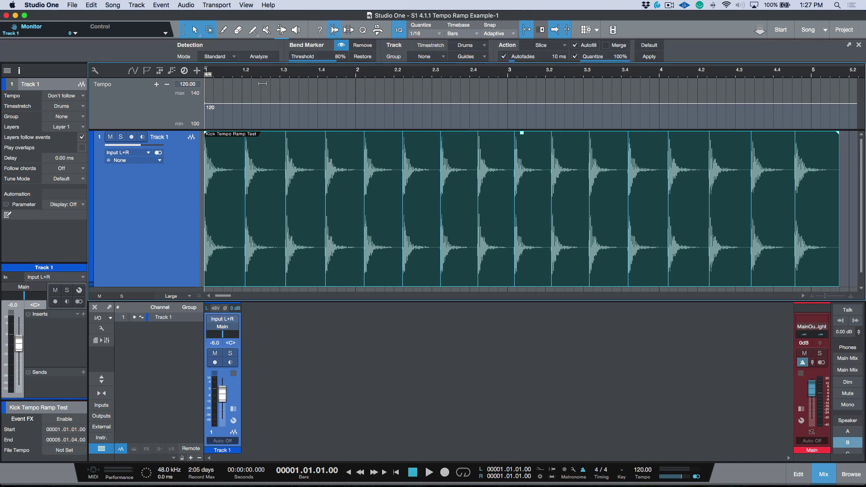
click(334, 30)
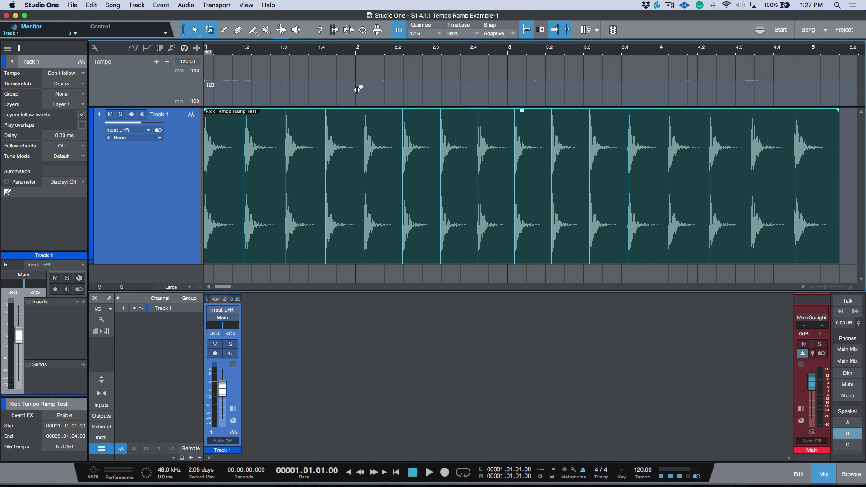
click(356, 53)
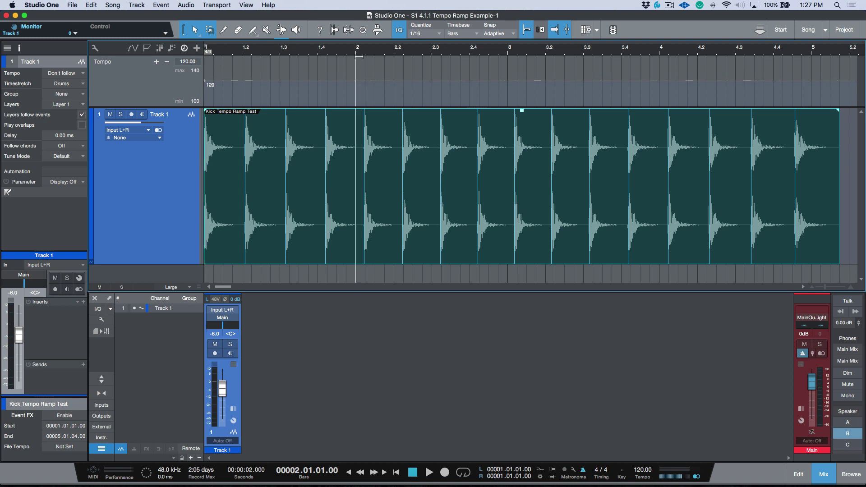
click(318, 53)
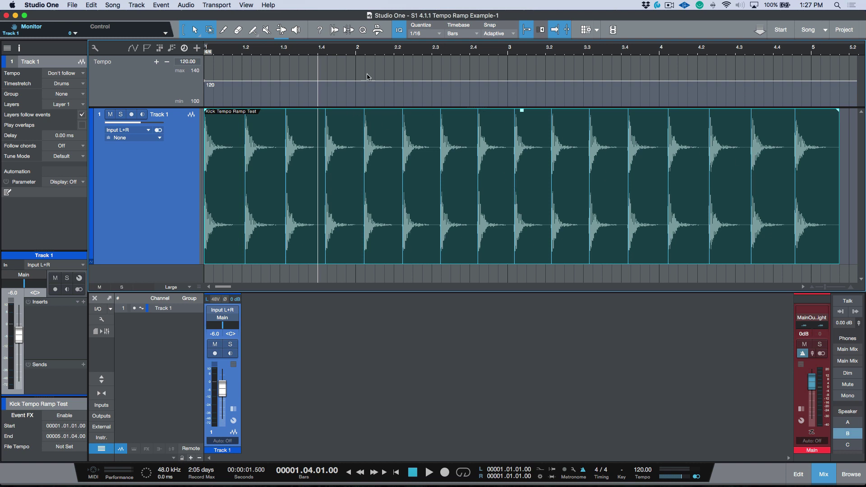
key(comma)
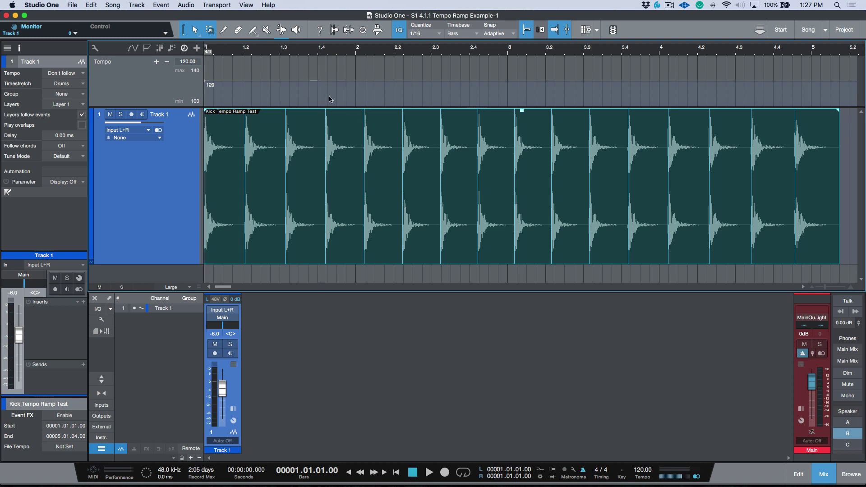
click(356, 53)
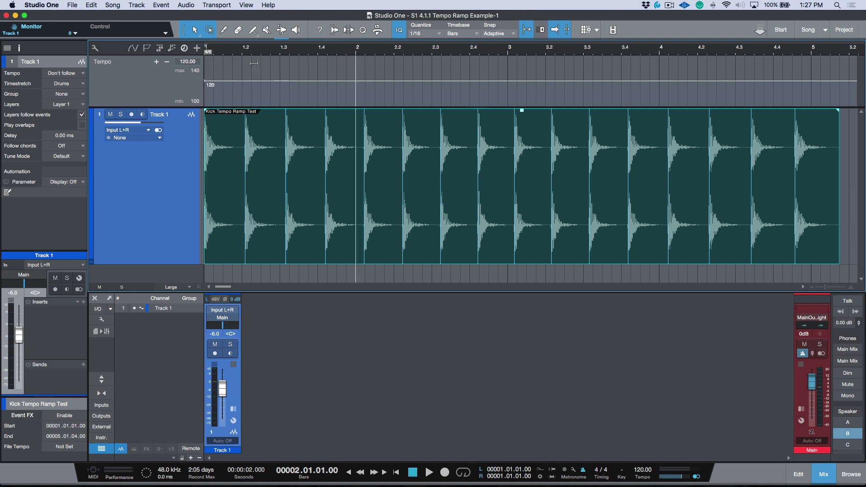
click(309, 51)
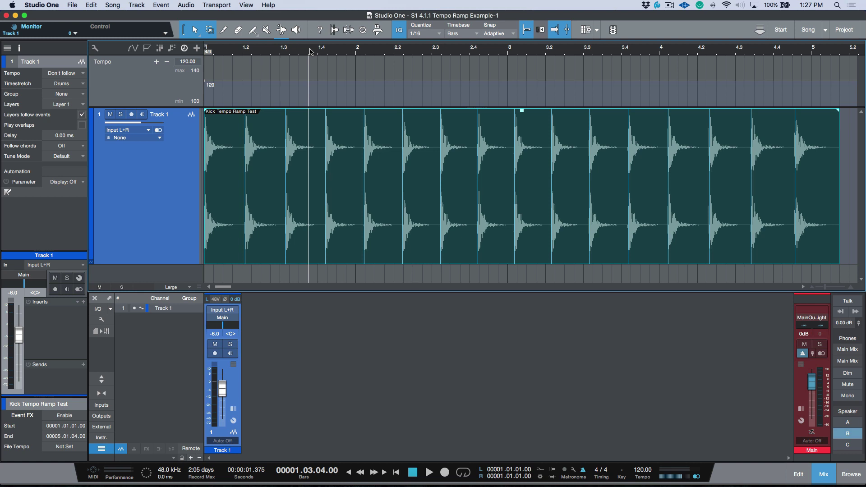
key(comma)
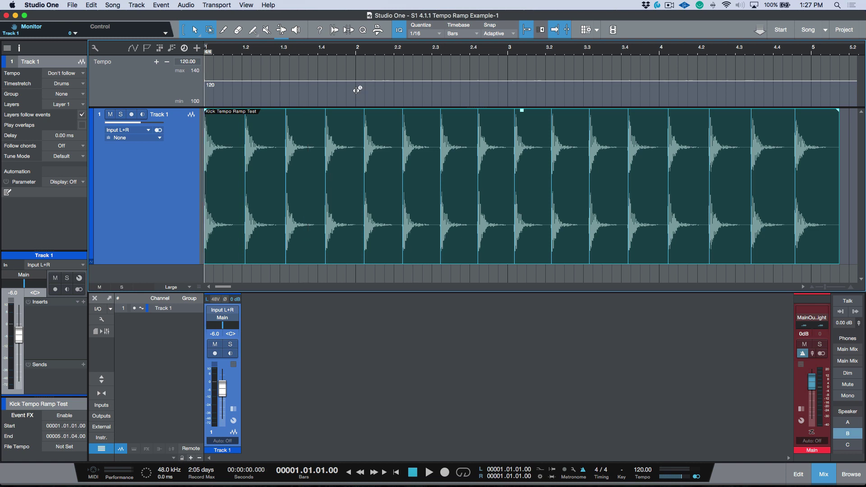
- Scale the tempo in the tempo track so bar 2 lands on the fifth kick transient, checking the alignment up close
click(357, 90)
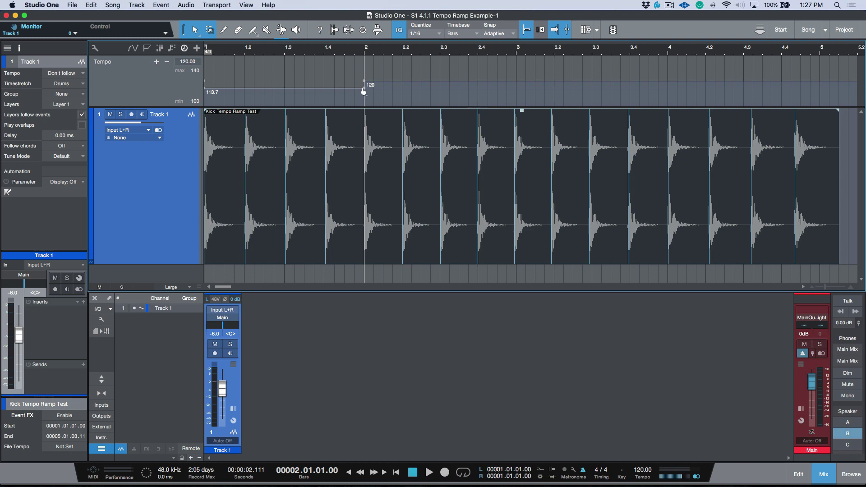
scroll(363, 52, up, 10)
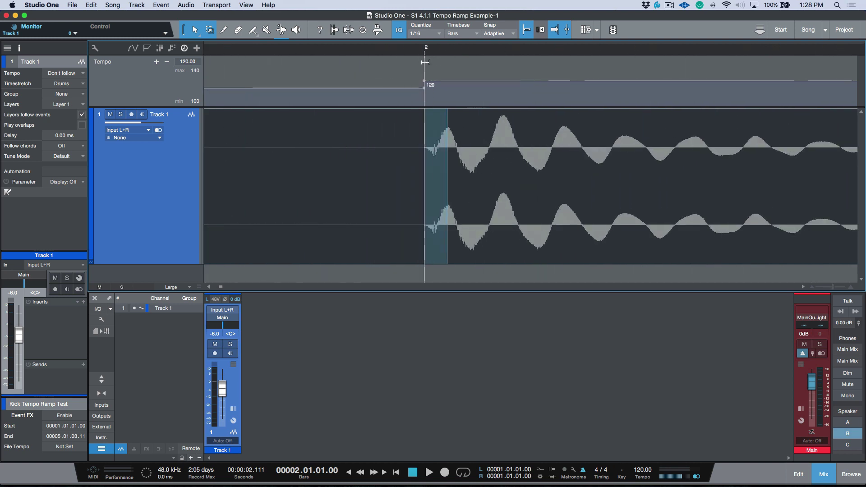
key(w)
key(w)
key(w)
key(w)
key(w)
key(w)
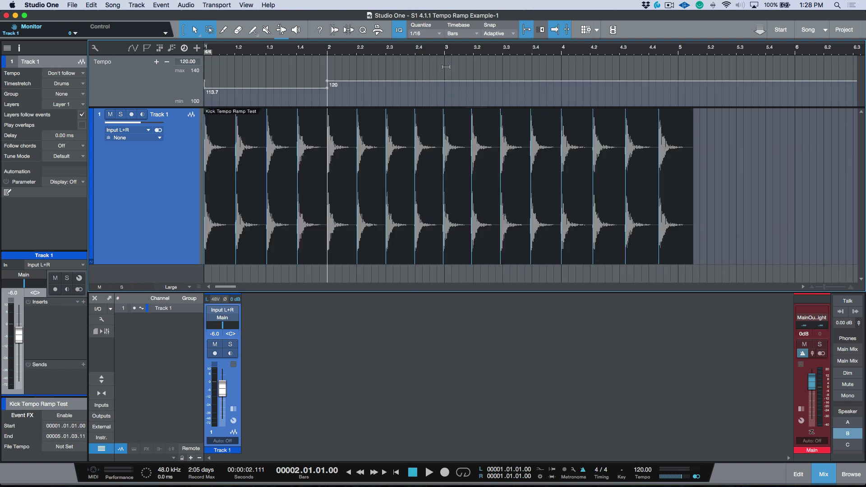
- Scale the tempo track so bars 3 and 4 match the ninth and thirteenth kick transients and bar 5 meets the event's end
click(497, 221)
key(e)
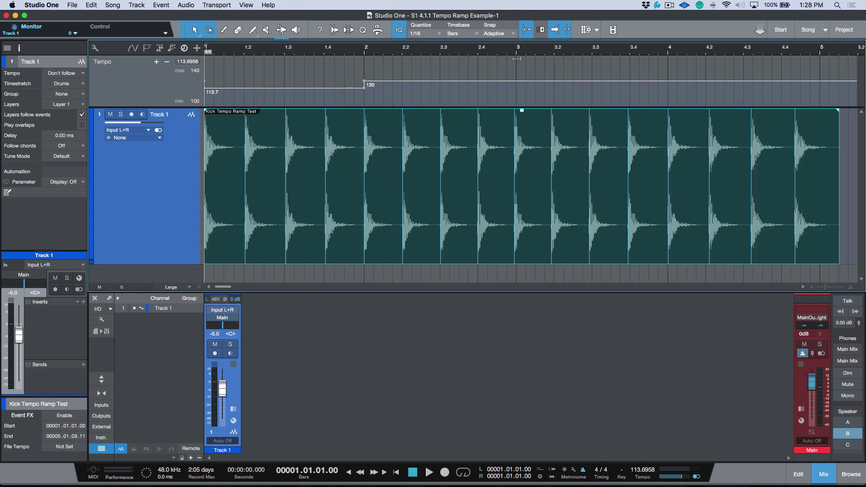
click(516, 92)
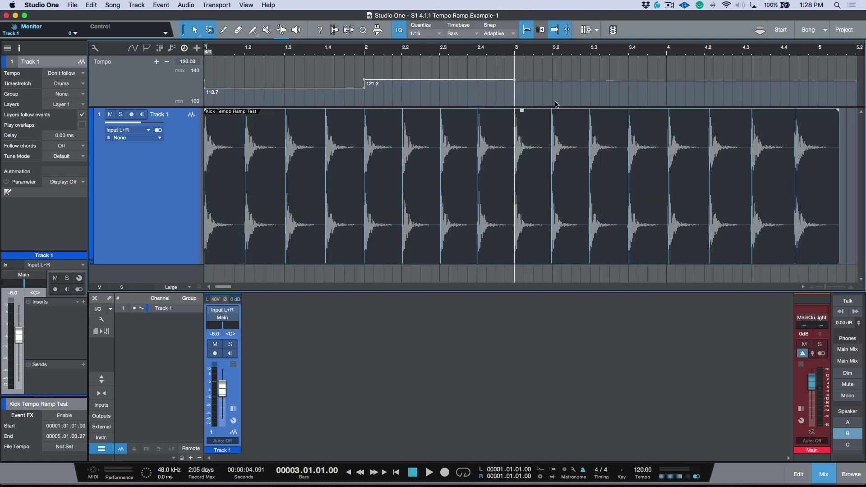
click(669, 91)
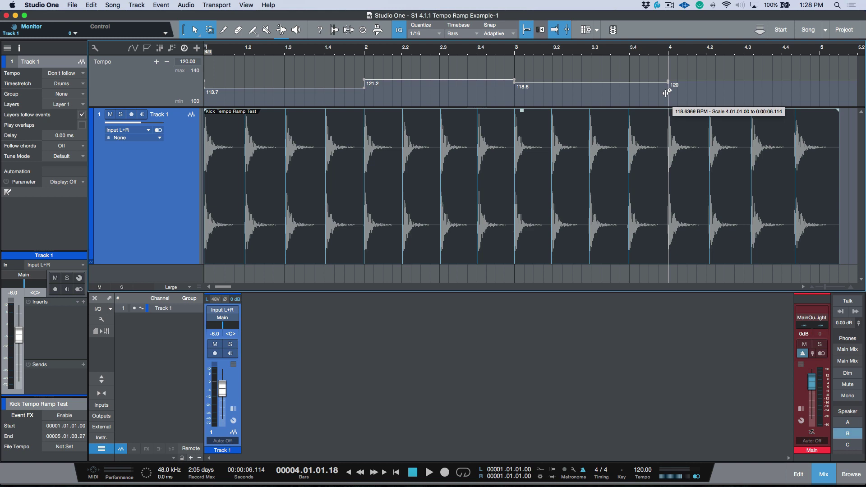
click(834, 94)
drag(835, 94, 840, 94)
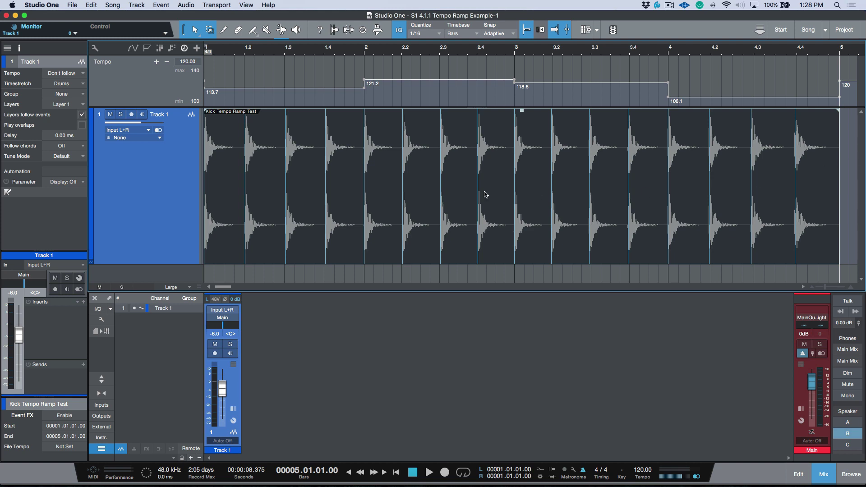
- Play the song from the start to check the bar-by-bar tempo map against the kicks
key(Home)
key(space)
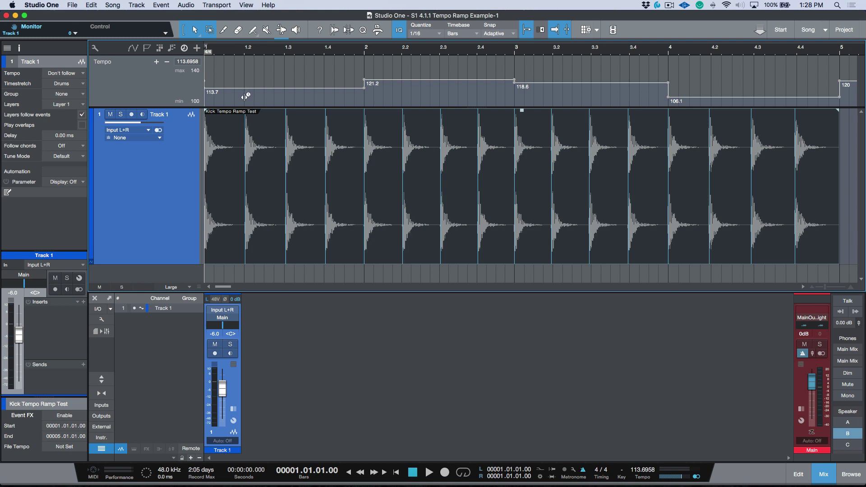
- Scale the tempo track so beats 2, 3 and 4 of bars 1 and 2 line up with their kick transients
drag(244, 97, 285, 98)
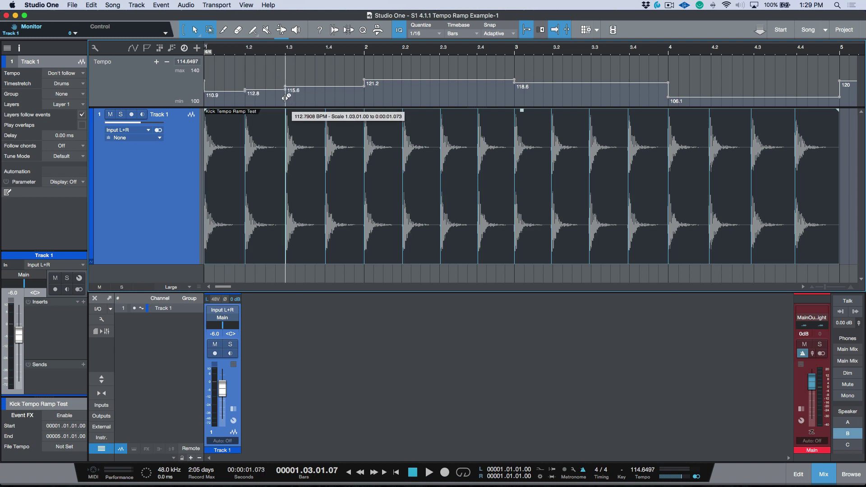
click(325, 96)
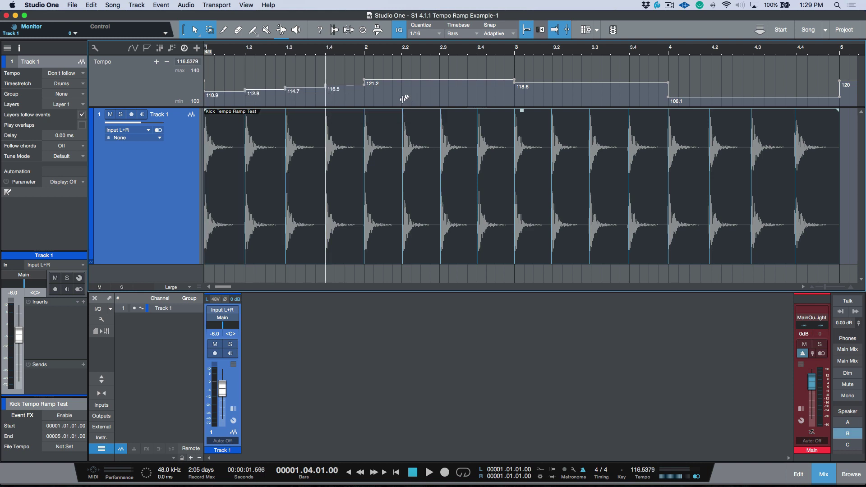
click(403, 98)
click(442, 98)
click(479, 97)
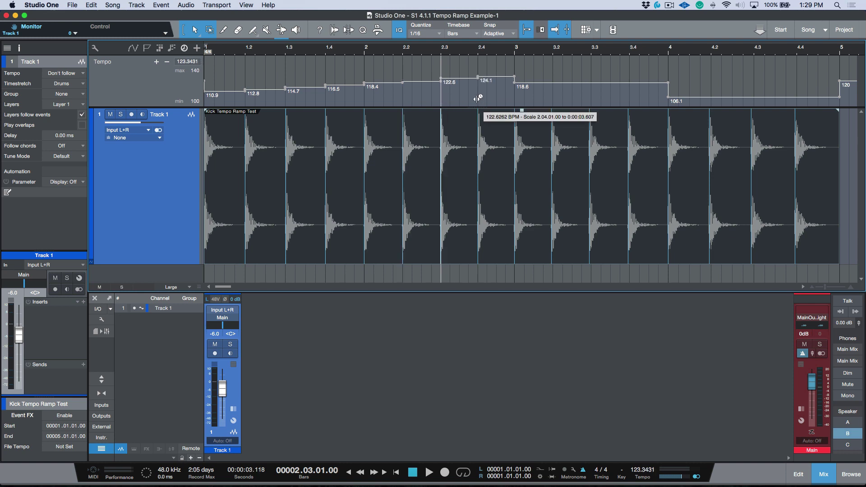
- Scale the tempo track so beats 2, 3 and 4 of bars 3 and 4 line up with their kick transients
click(553, 97)
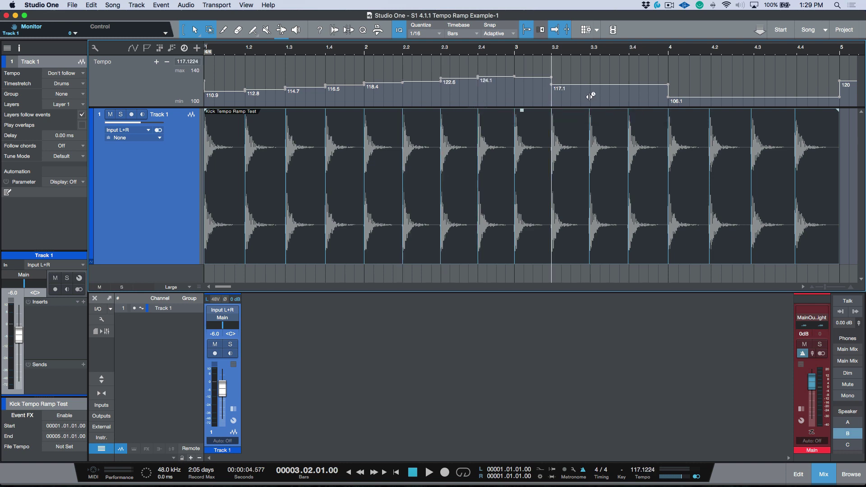
click(589, 97)
click(629, 98)
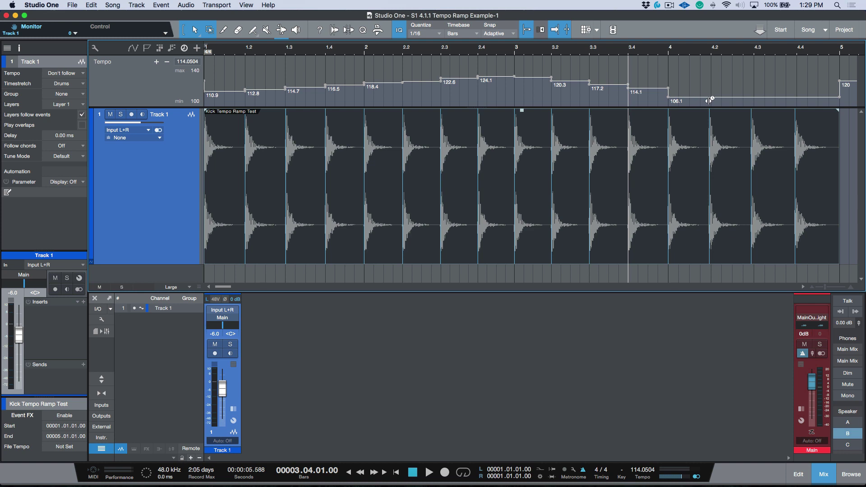
click(710, 99)
click(752, 102)
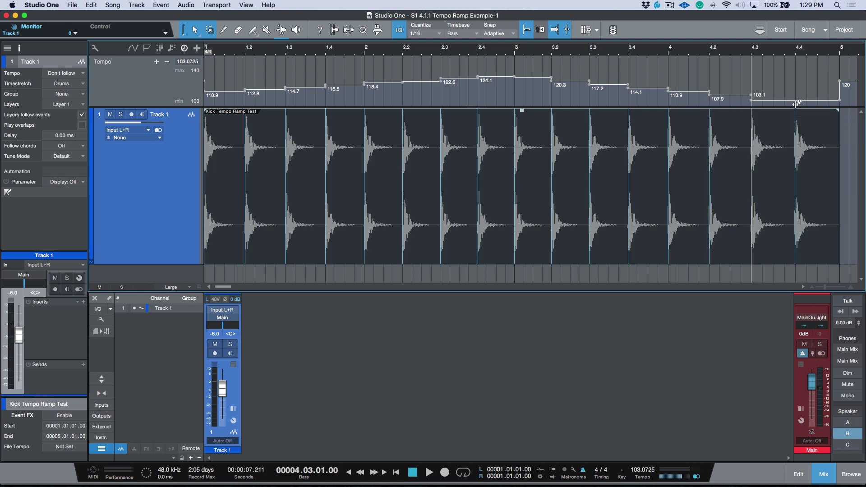
click(796, 102)
- Play the song from the start to check the beat-by-beat tempo map, and turn autoscroll back on
key(comma)
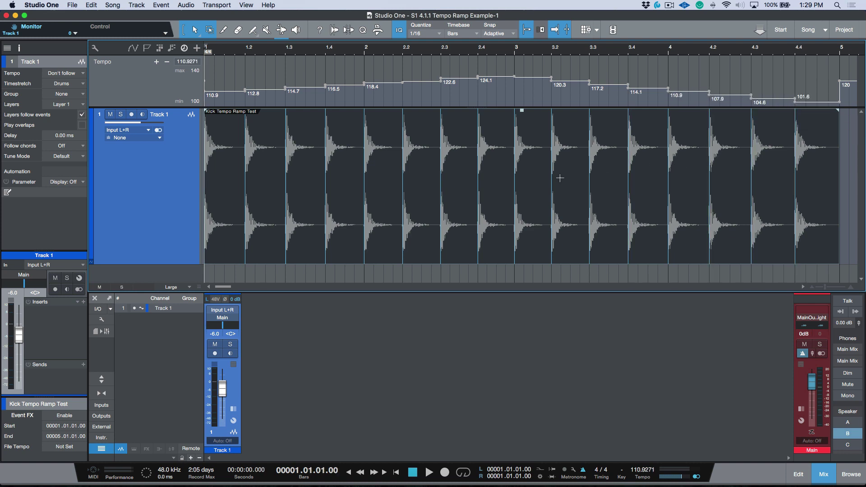
key(space)
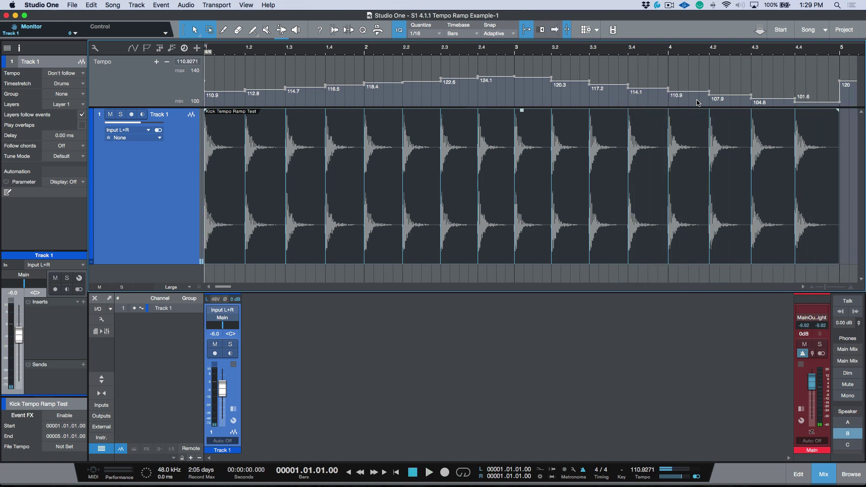
key(f)
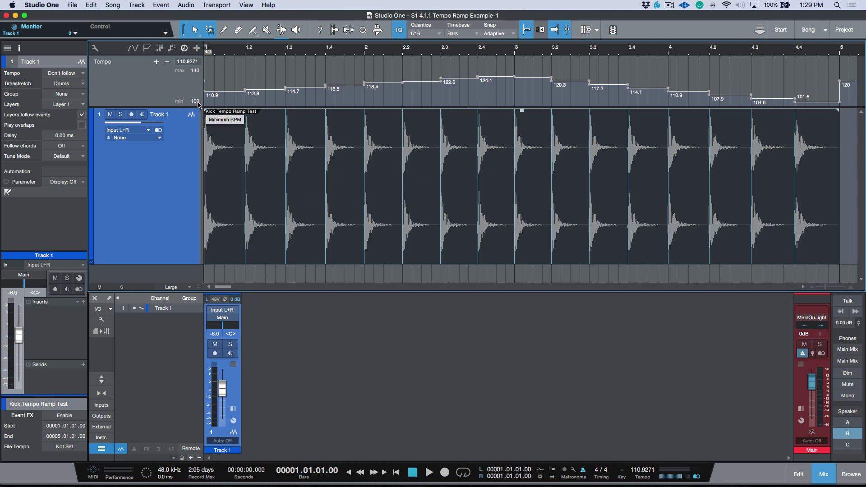
- Set the tempo track's range to a minimum of 85 and a maximum of 143 BPM, and select the kick event
scroll(198, 104, down, 12)
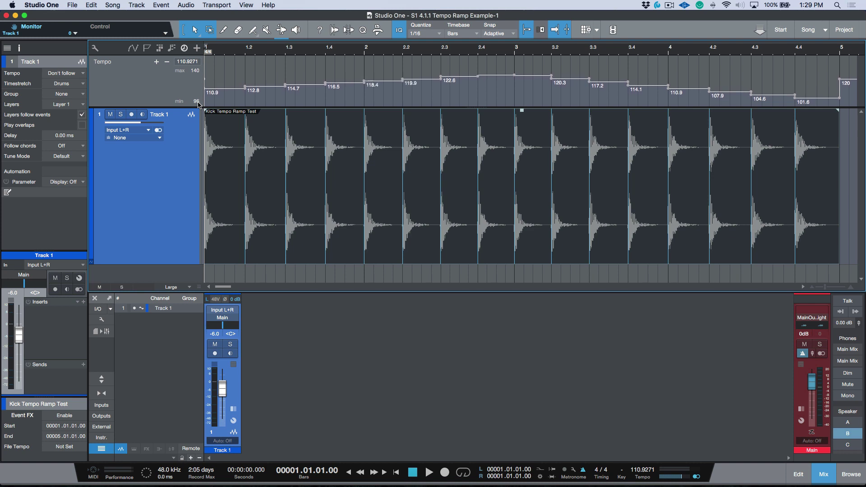
scroll(198, 105, down, 3)
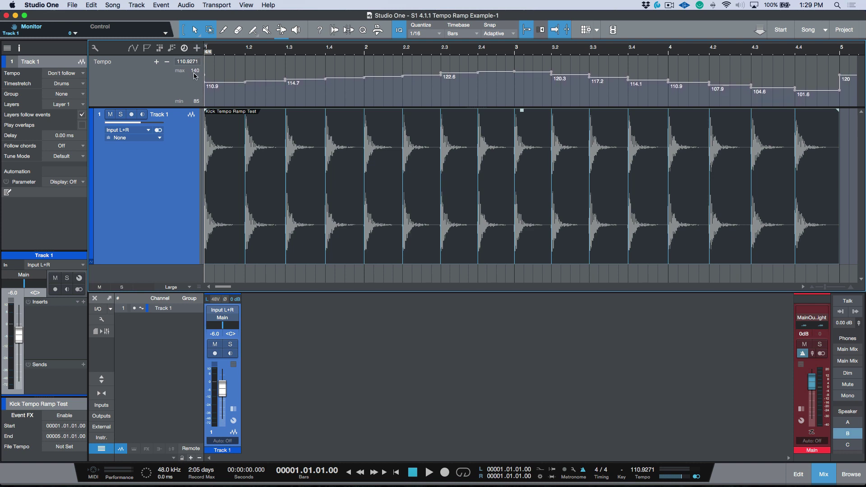
scroll(197, 72, up, 3)
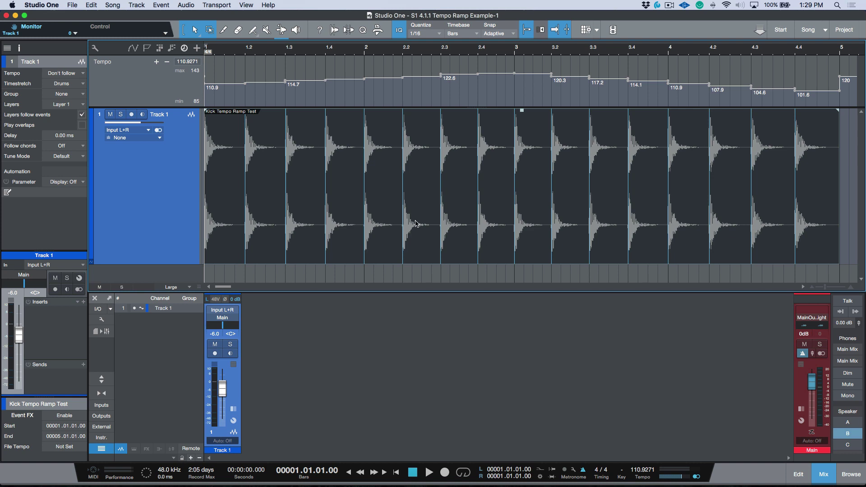
click(422, 238)
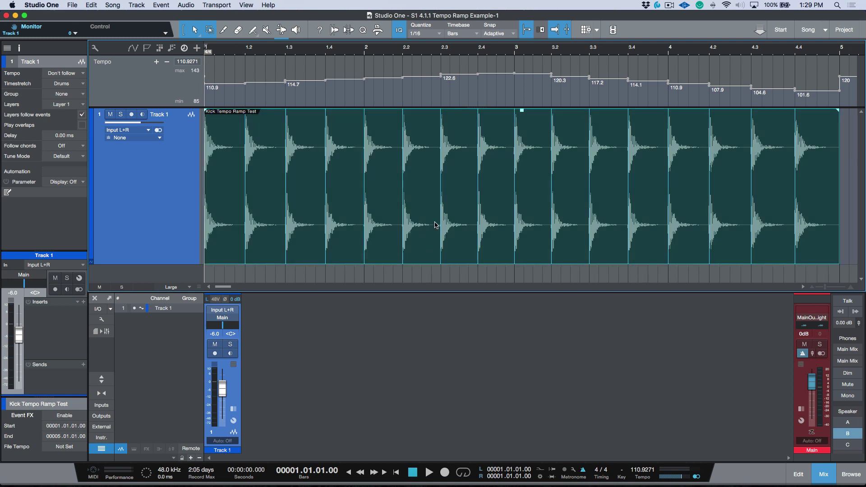
- Bounce the kick event to new audio and set Track 1's tempo mode to Timestretch
key(super+b)
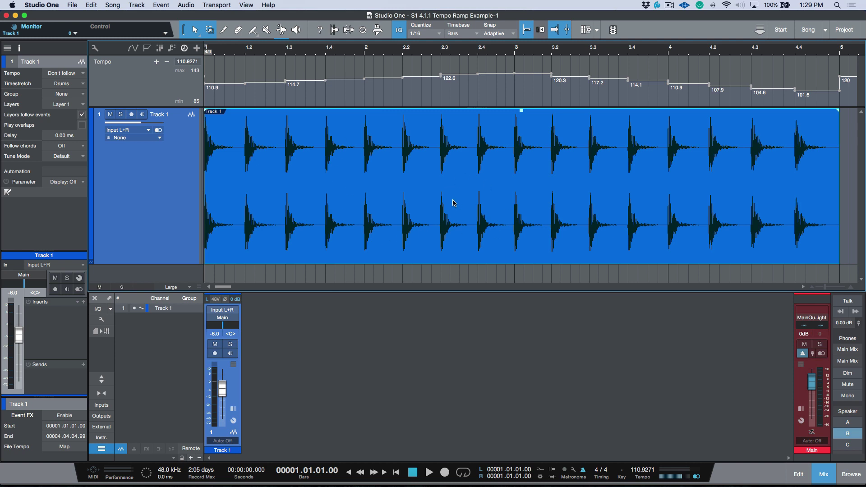
click(80, 74)
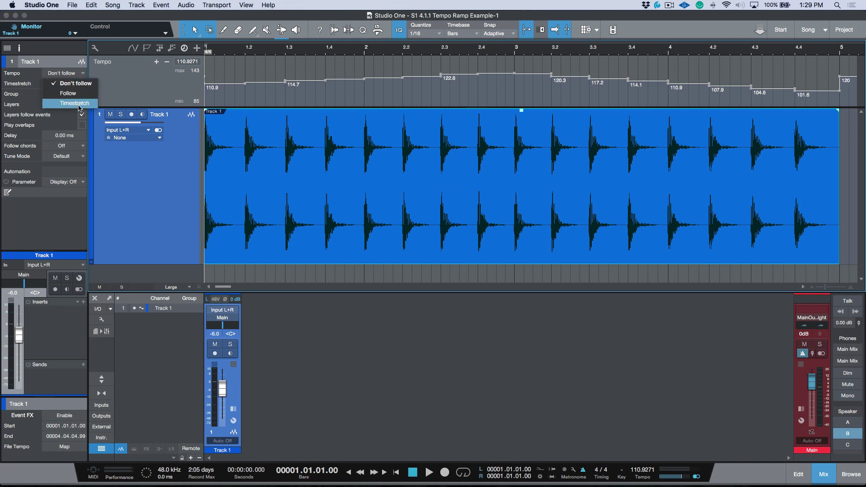
click(96, 105)
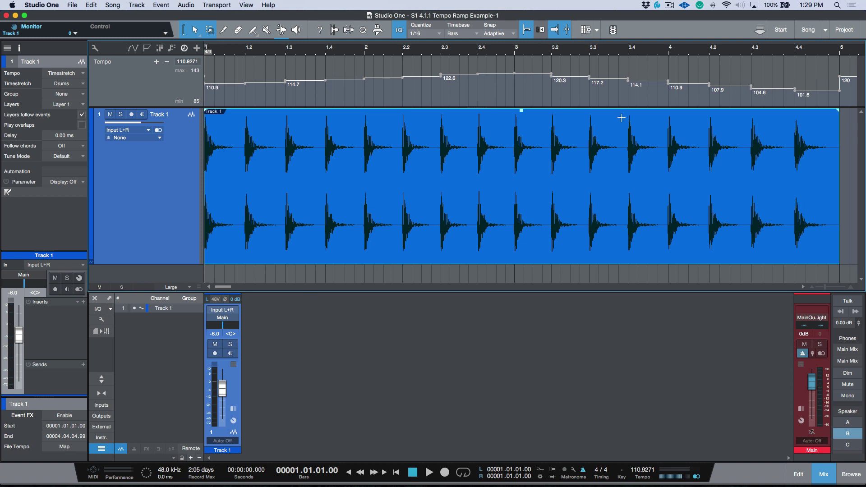
- Delete all tempo changes across bars 1 to 5 of the tempo track and select the bounced kick event
key(w)
drag(583, 101, 193, 123)
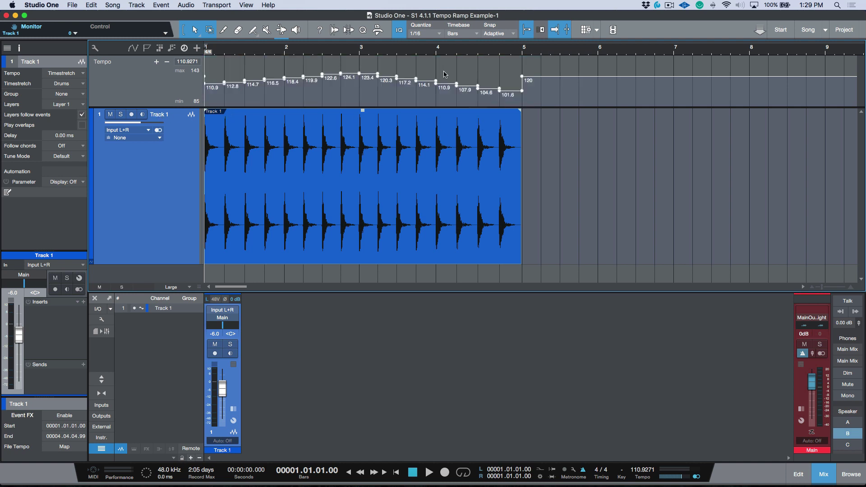
key(Delete)
click(443, 237)
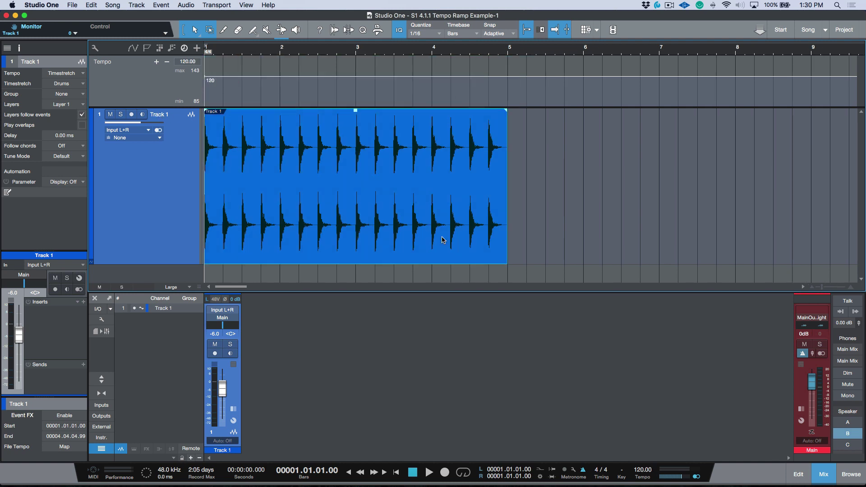
- Set the song tempo to 140 BPM and play the timestretched kick from the start
click(643, 472)
text(140)
key(Return)
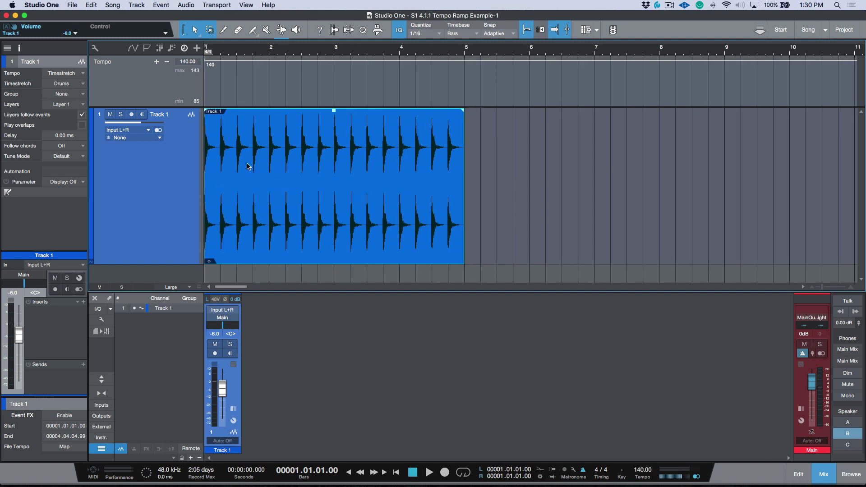
key(space)
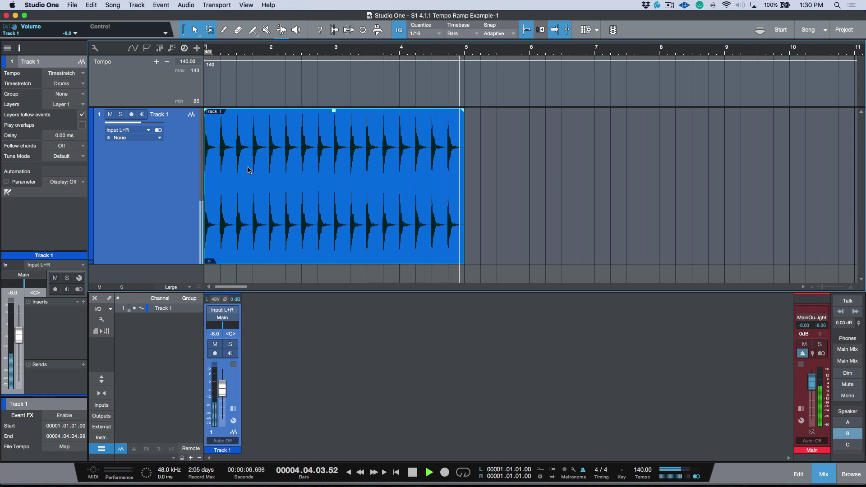
key(space)
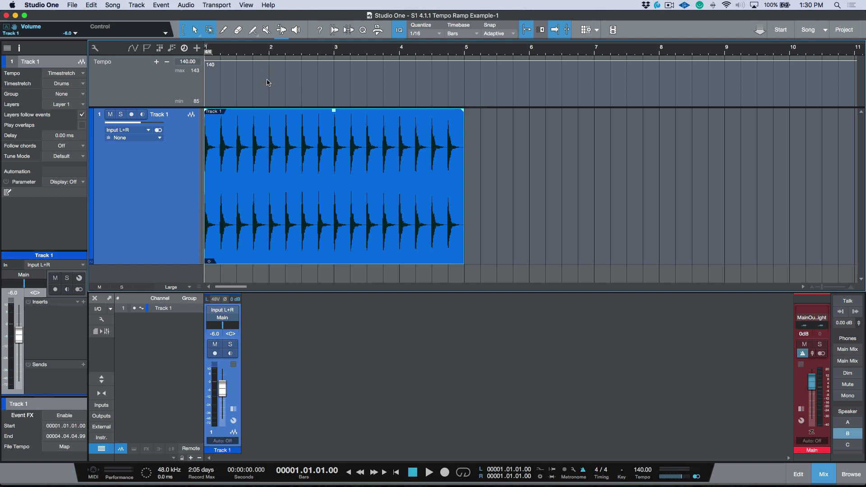
click(184, 48)
click(184, 49)
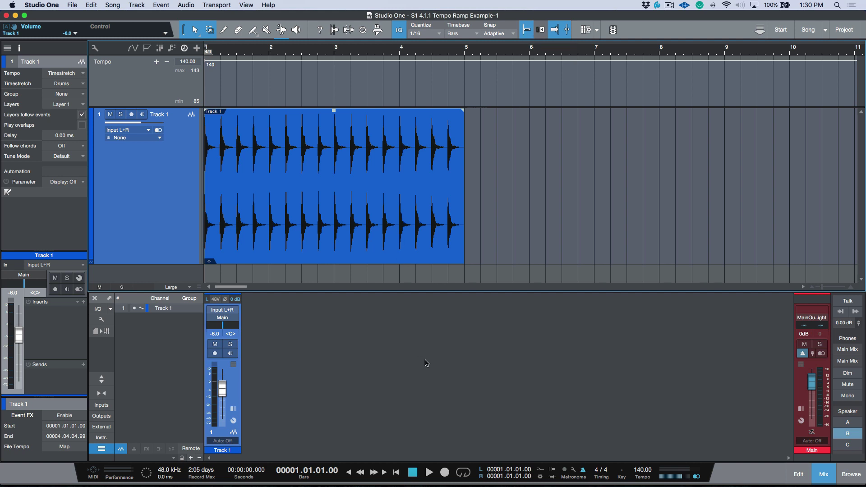
key(super+a)
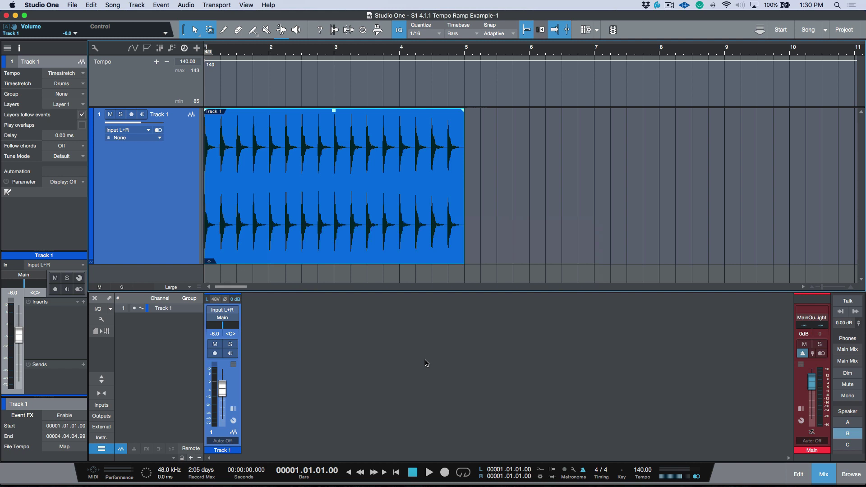
- Switch to the song S1 4.1.1 Tempo Ramp Example-2 and play its drum tracks from the start against the bar grid
key(ctrl+Tab)
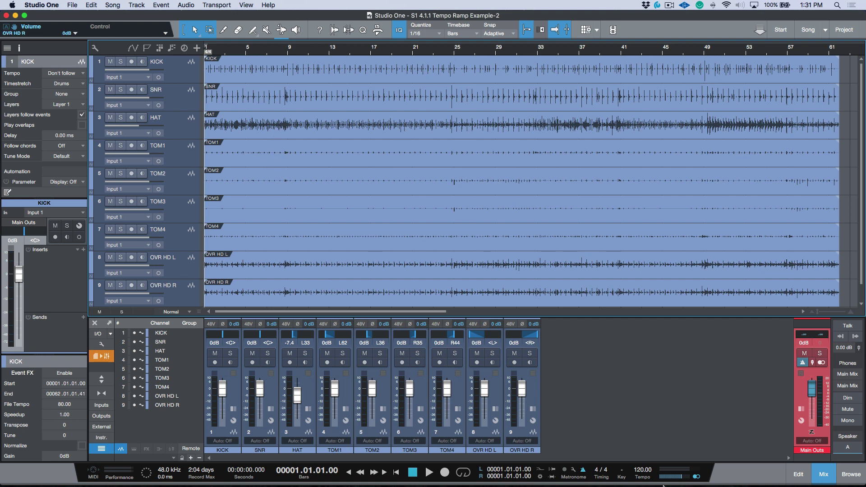
key(space)
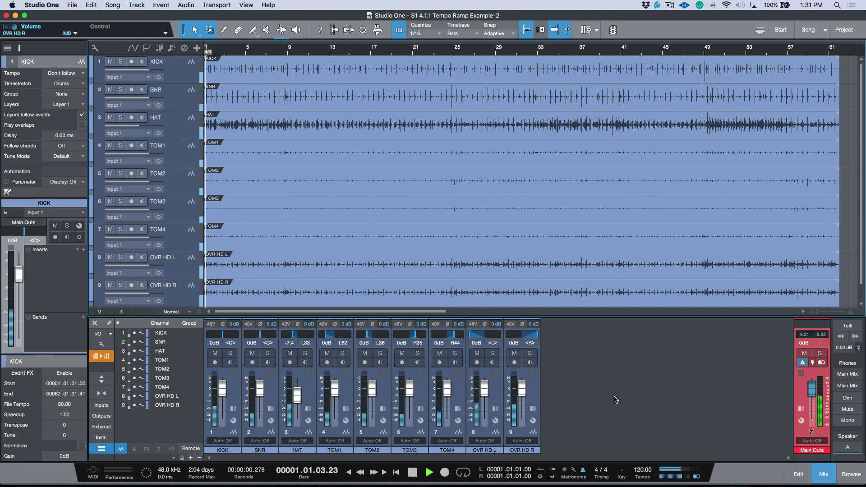
key(e)
key(e)
key(e)
key(e)
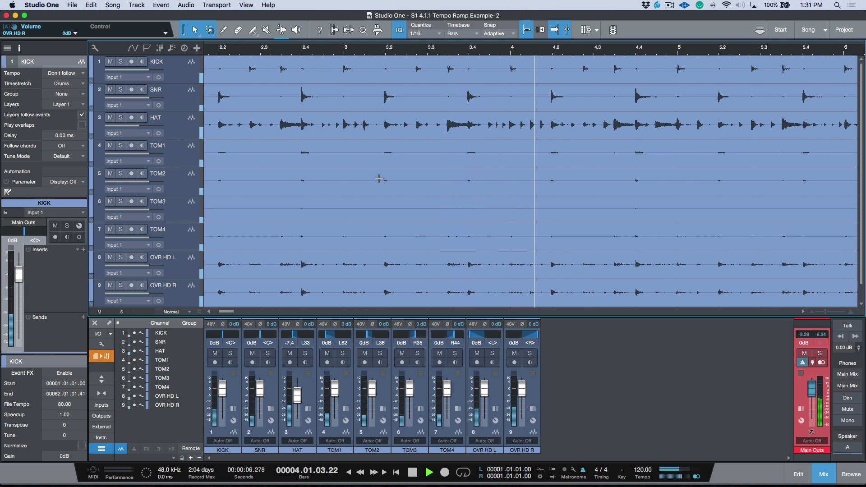
key(w)
scroll(488, 166, right, 10)
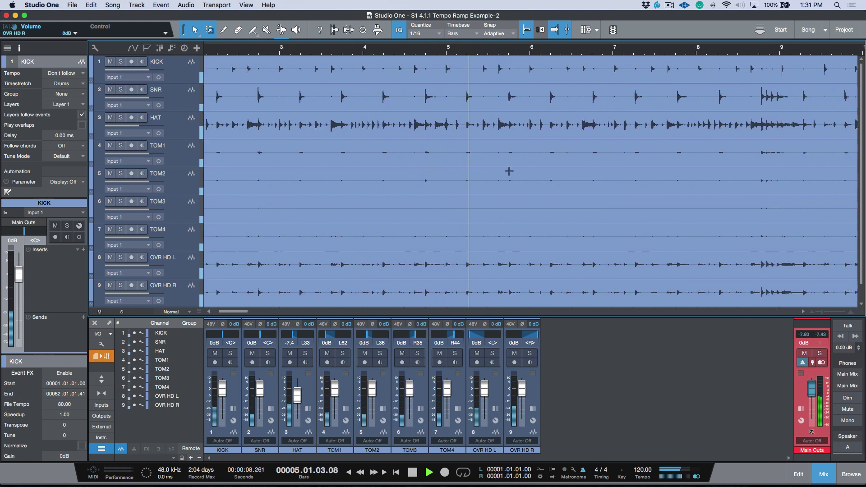
scroll(509, 171, right, 3)
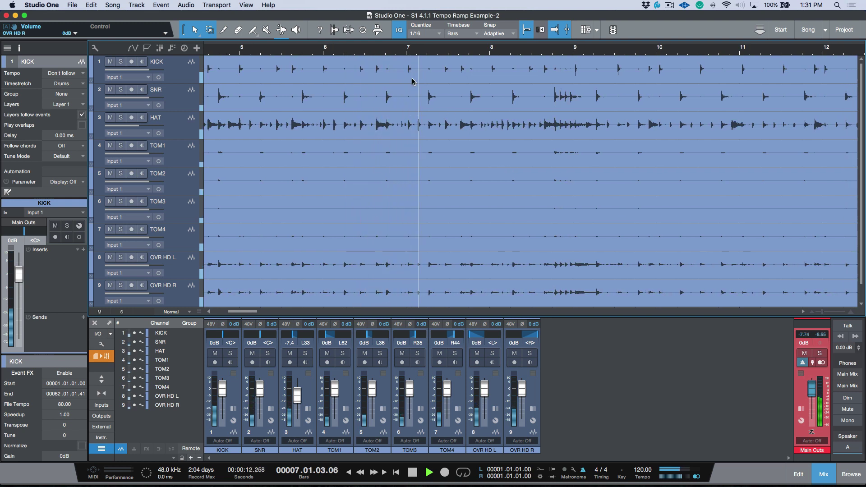
scroll(413, 88, right, 6)
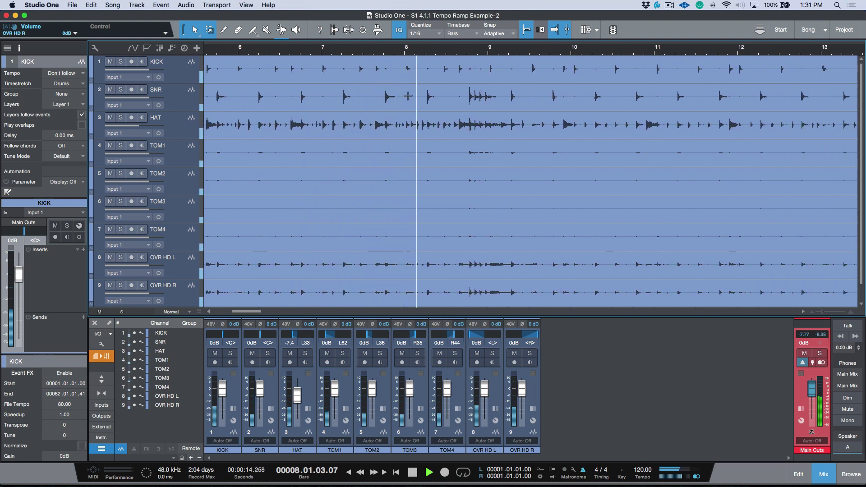
scroll(408, 96, right, 4)
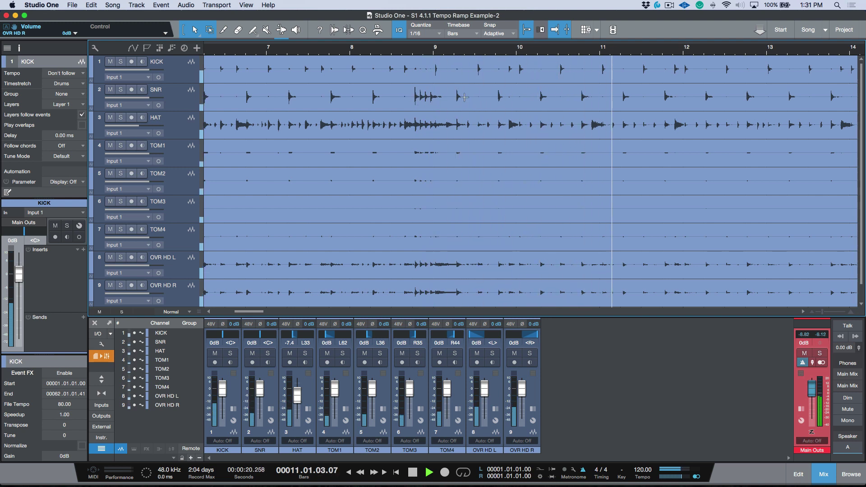
key(space)
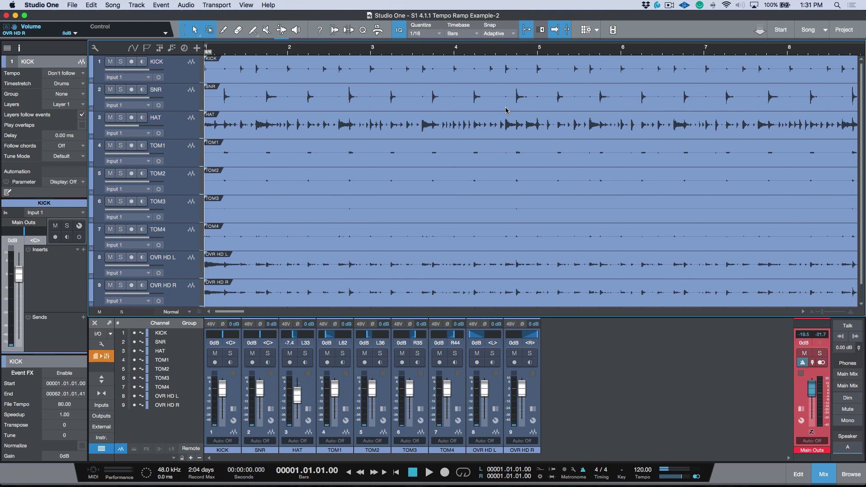
- Show the tempo track and analyze the KICK event's transients with Audio Bend
click(323, 75)
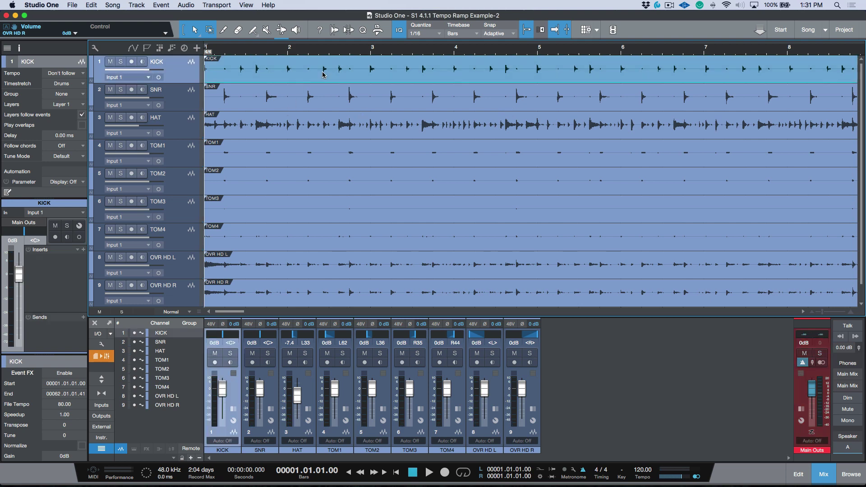
click(184, 48)
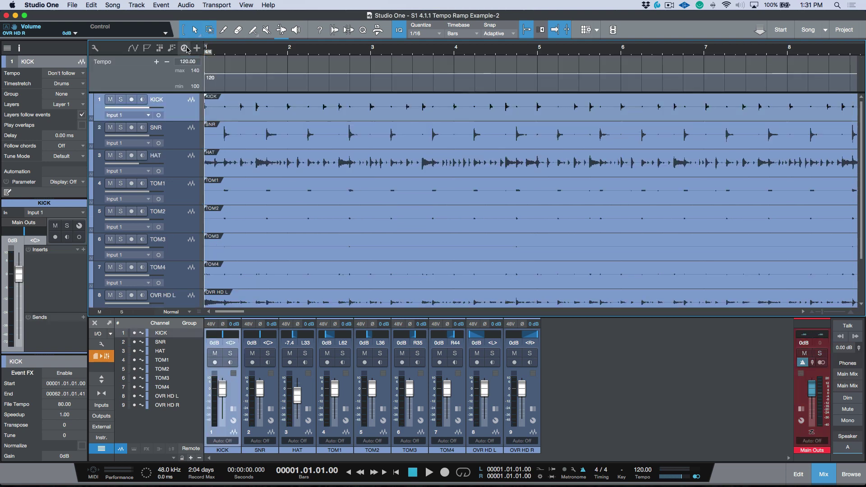
click(331, 116)
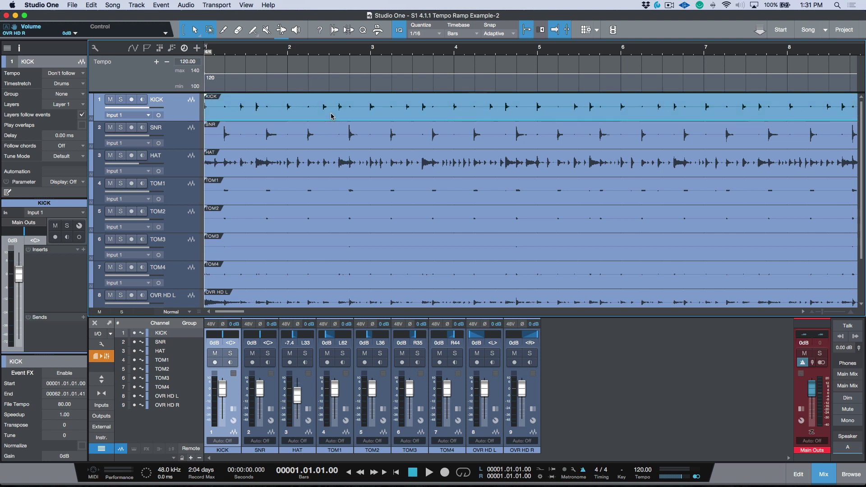
click(334, 29)
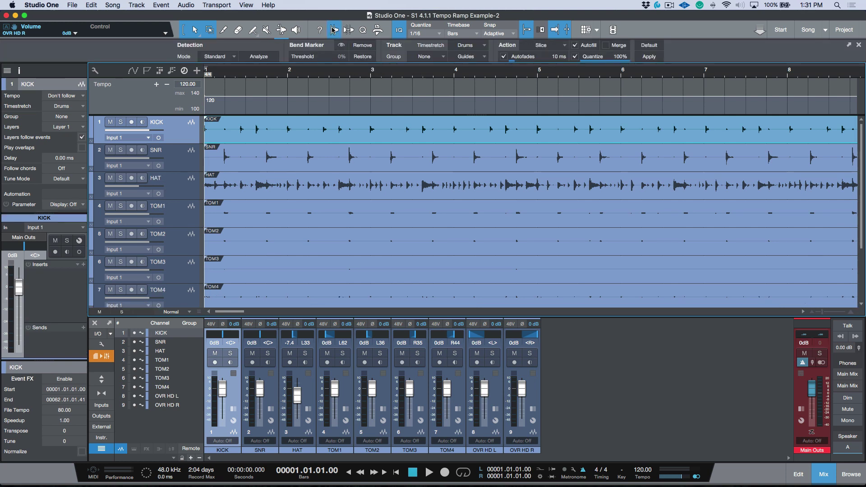
click(261, 58)
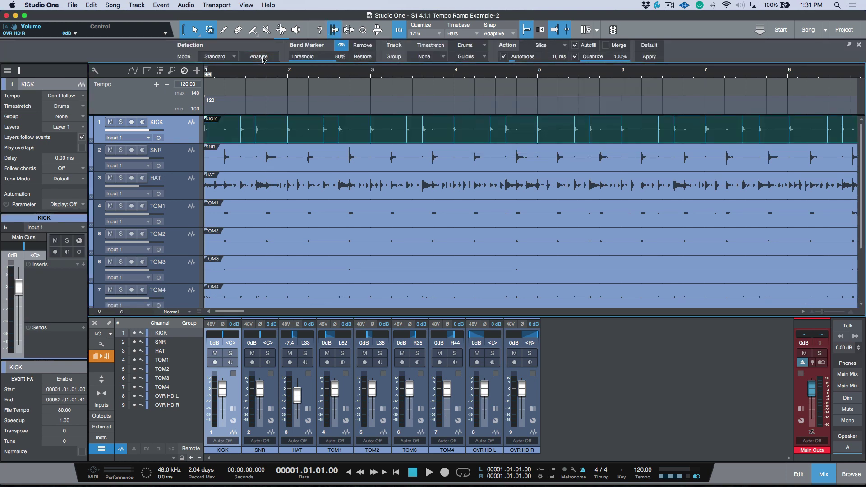
- Detect the transients of the SNR event
click(329, 163)
right_click(329, 163)
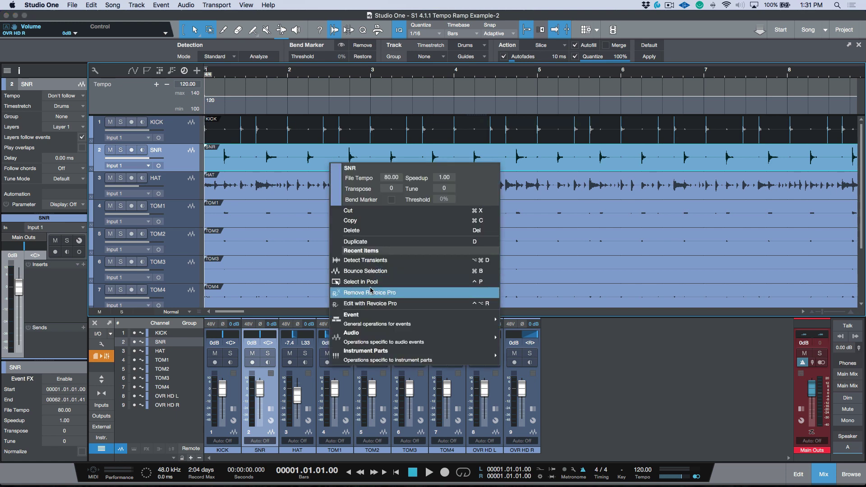
mouse_move(381, 333)
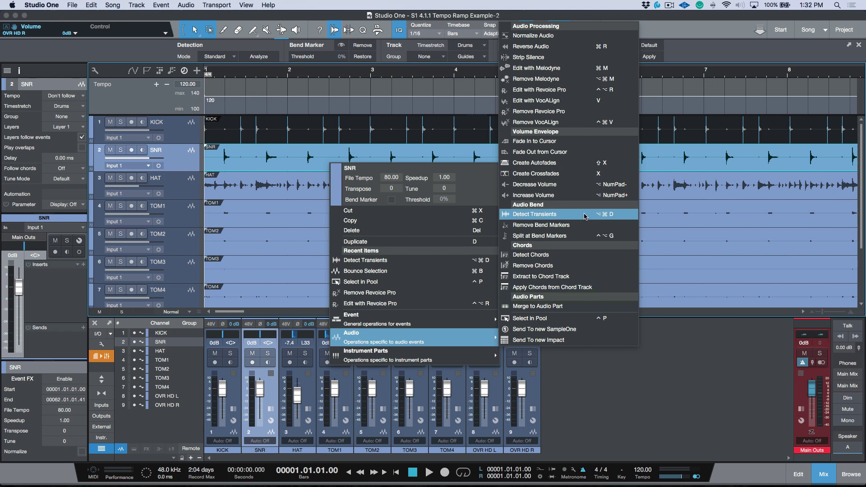
click(641, 417)
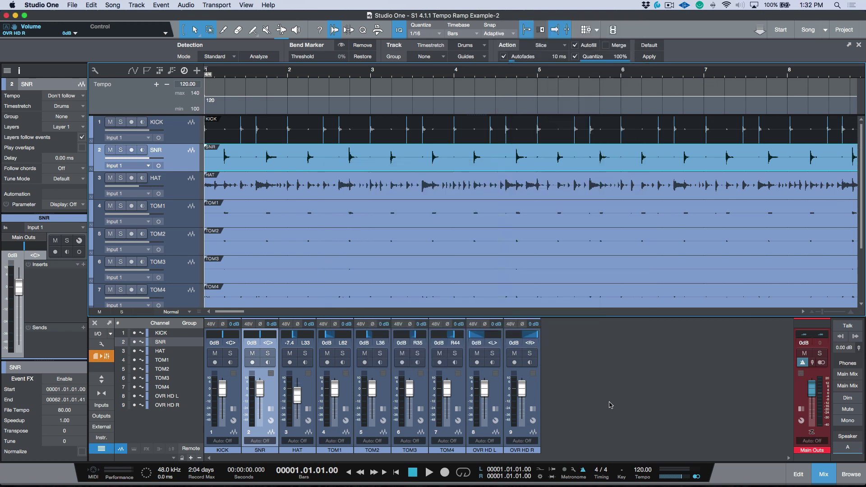
right_click(384, 165)
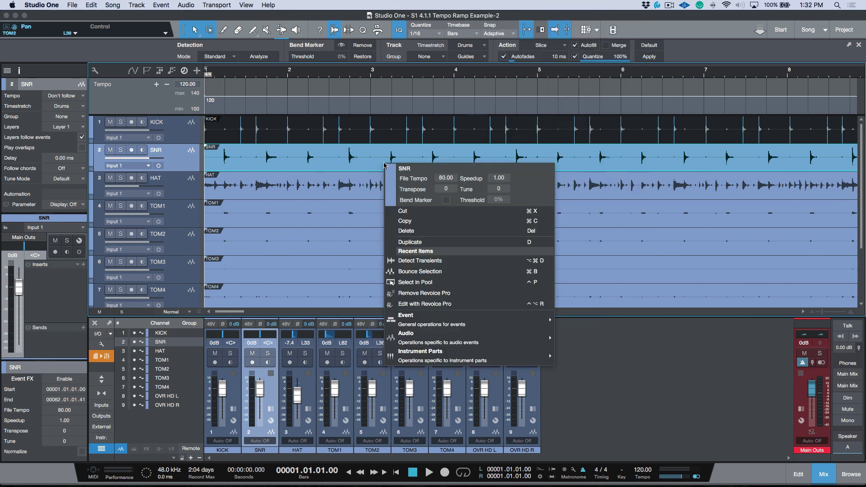
click(413, 265)
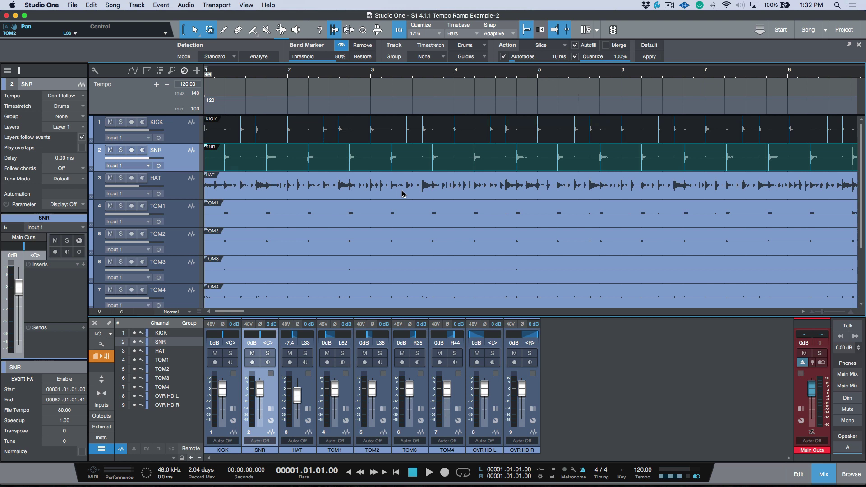
- Check the tempo mode of the drum tracks one by one, from KICK to OVR HD R and back
key(z)
click(180, 126)
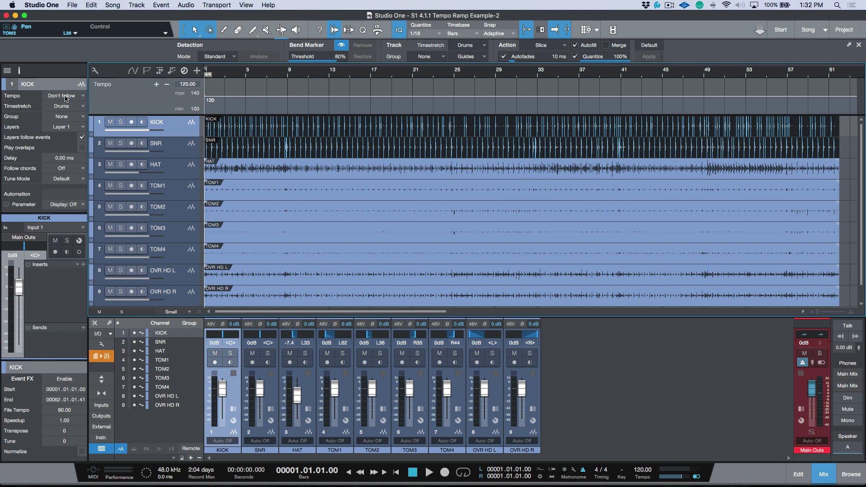
key(Down)
key(Down)
key(Down)
key(Down)
key(Down)
key(Down)
key(Down)
key(Down)
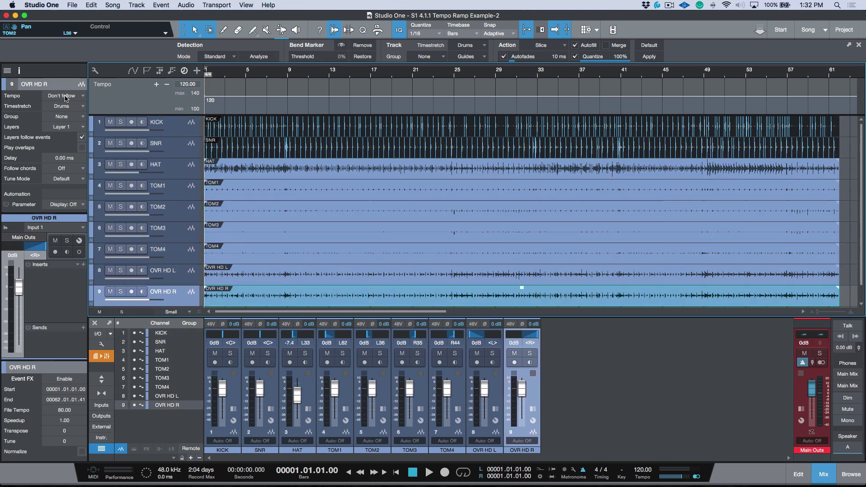
key(Up)
key(Up)
key(Up)
key(Up)
key(Up)
key(Up)
key(Up)
key(Up)
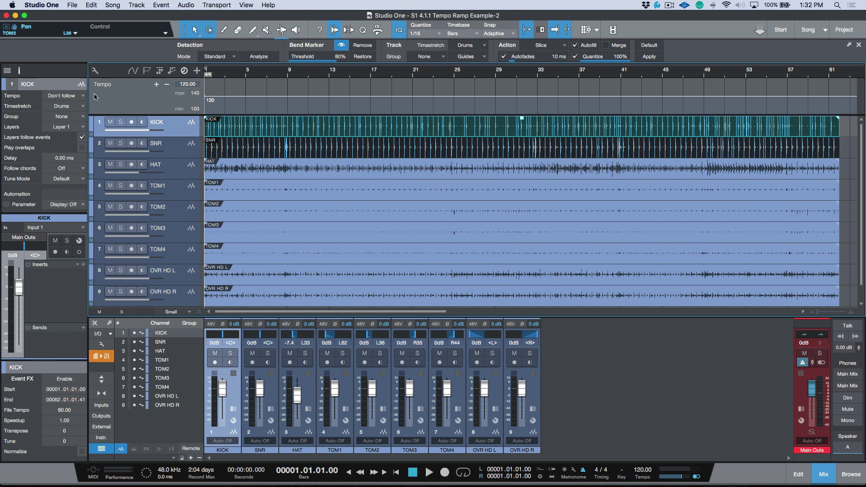
- Select the KICK and SNR tracks together and enlarge them in the arrangement over bars 1 to 4
key(e)
key(e)
key(e)
key(e)
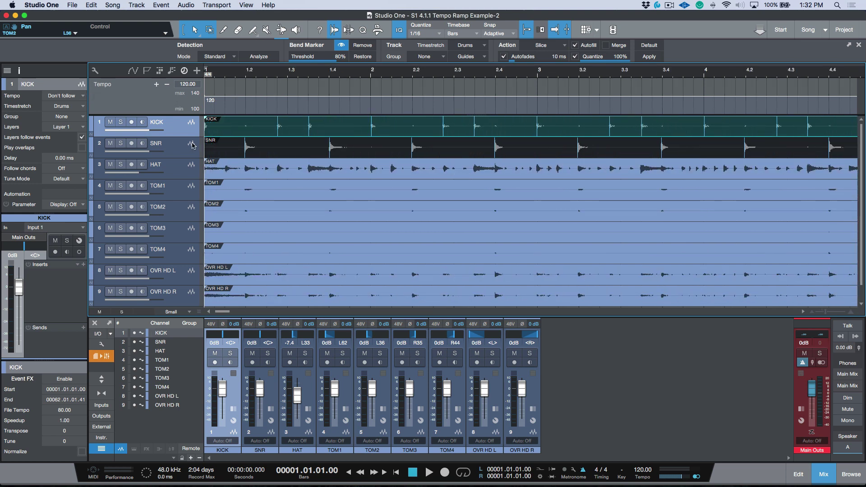
click(179, 152)
shift+click(178, 155)
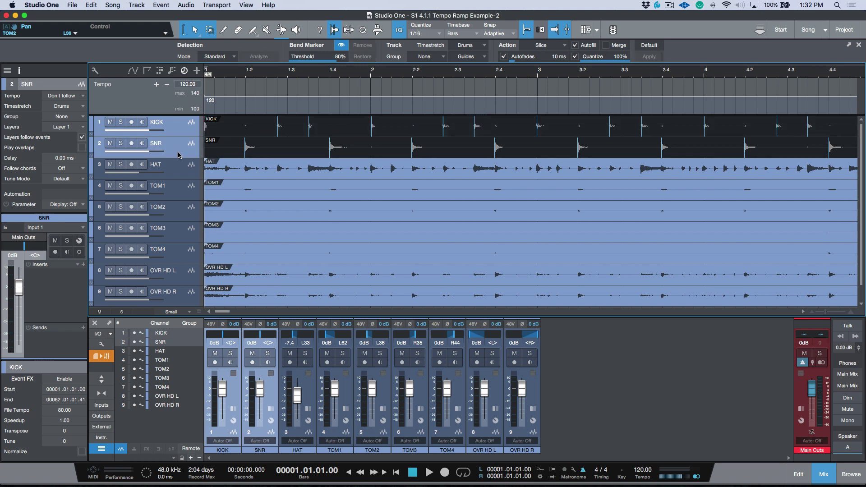
key(z)
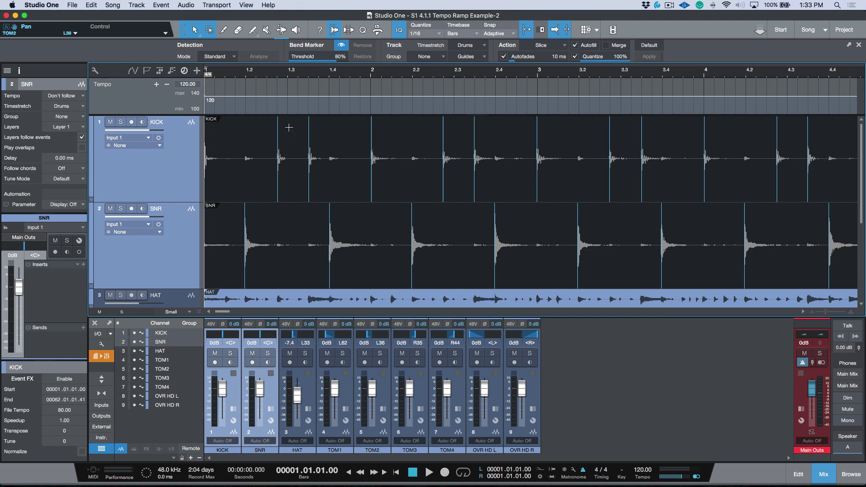
- Move the playback cursor to the start of bar 2 to compare it with the kick transient
key(KP_Add)
key(KP_Add)
key(KP_Add)
key(KP_Add)
key(KP_Add)
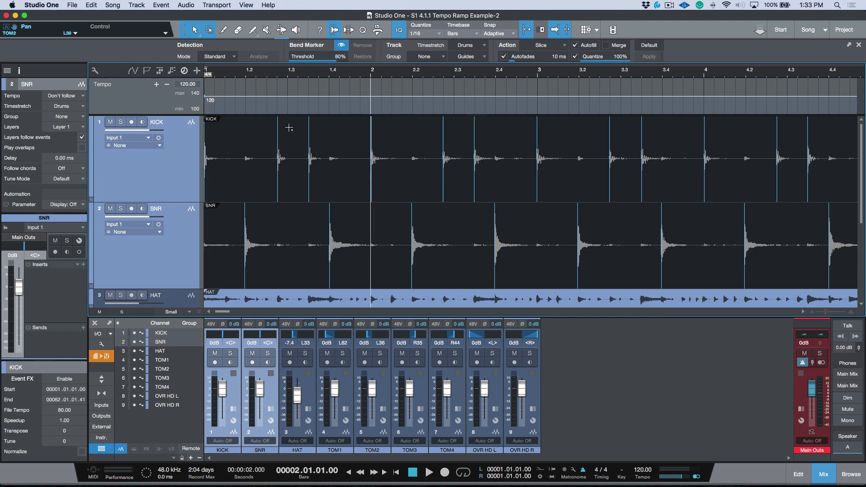
- Step the playback cursor through the bar starts up to bar 7, comparing them with the kick transients, and return to the song start
key(KP_Add)
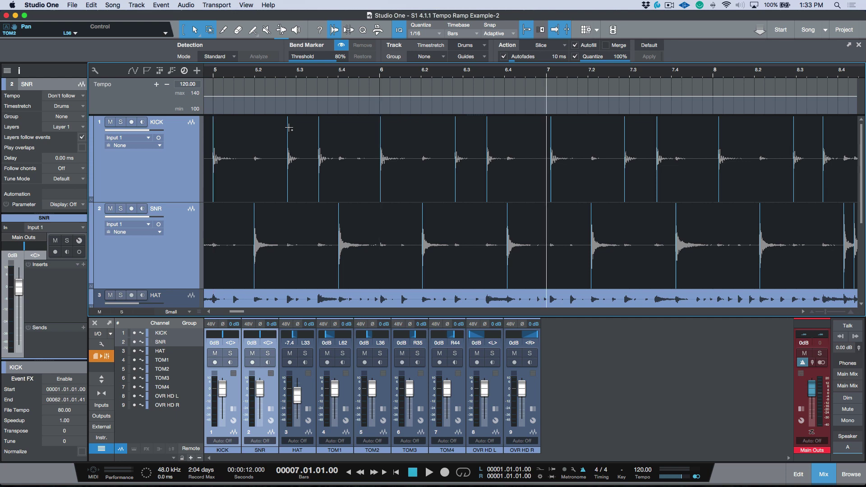
key(KP_Subtract)
key(KP_Subtract)
key(KP_Subtract)
key(KP_Subtract)
key(KP_Subtract)
key(KP_Subtract)
key(KP_Add)
key(KP_Add)
key(KP_Add)
key(KP_Add)
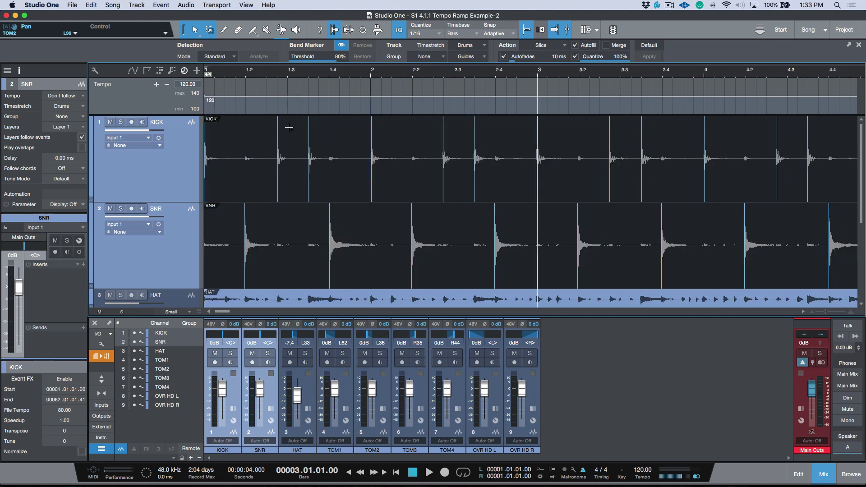
key(comma)
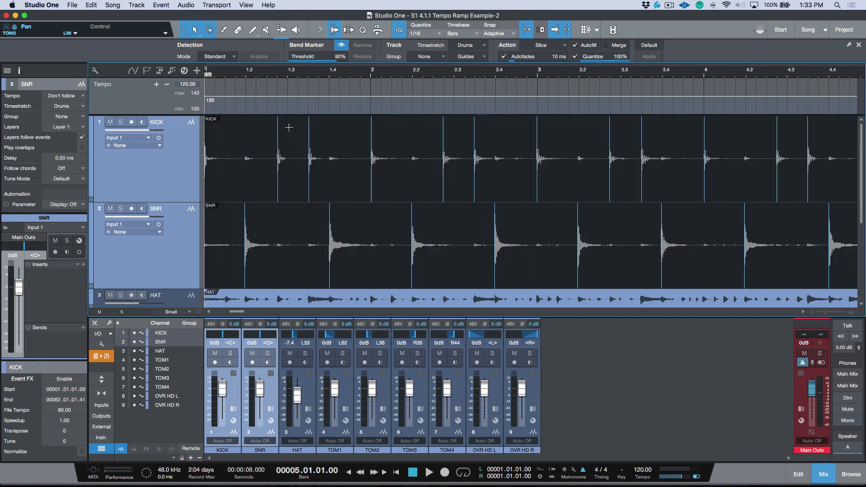
- Examine the first kick transient closely against the start of bar 1
key(e)
key(e)
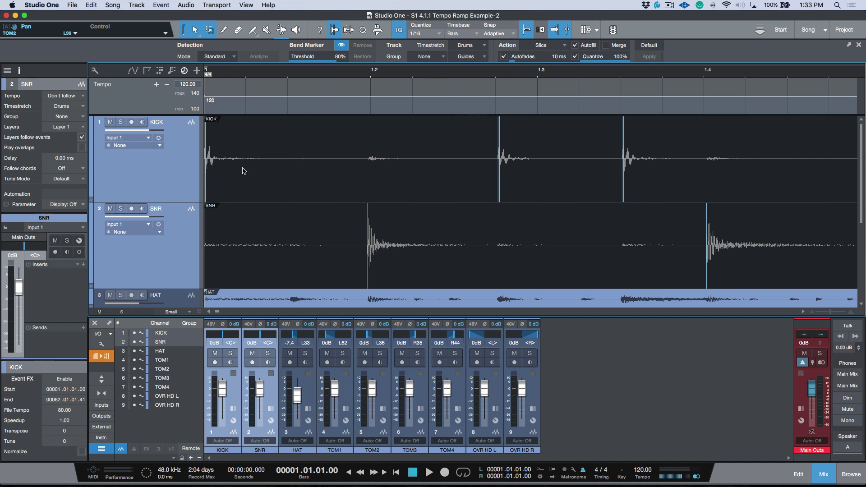
key(e)
key(e)
key(e)
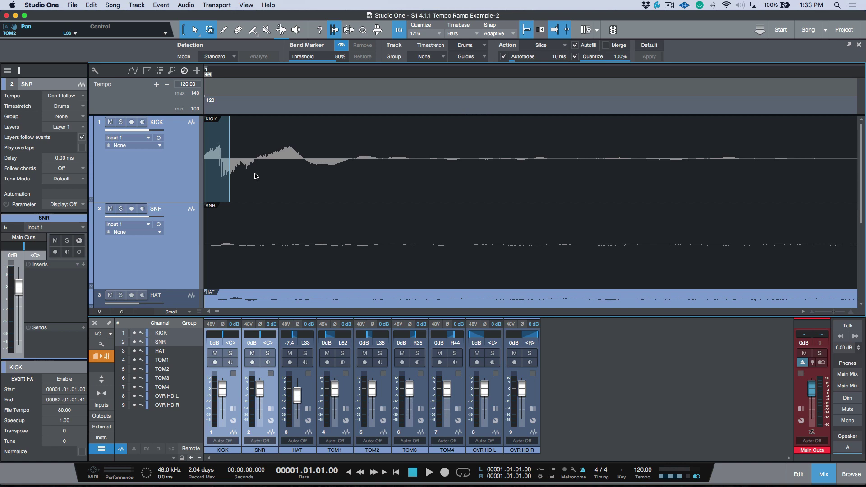
key(w)
key(w)
key(w)
key(w)
key(w)
key(w)
key(w)
key(w)
key(w)
key(w)
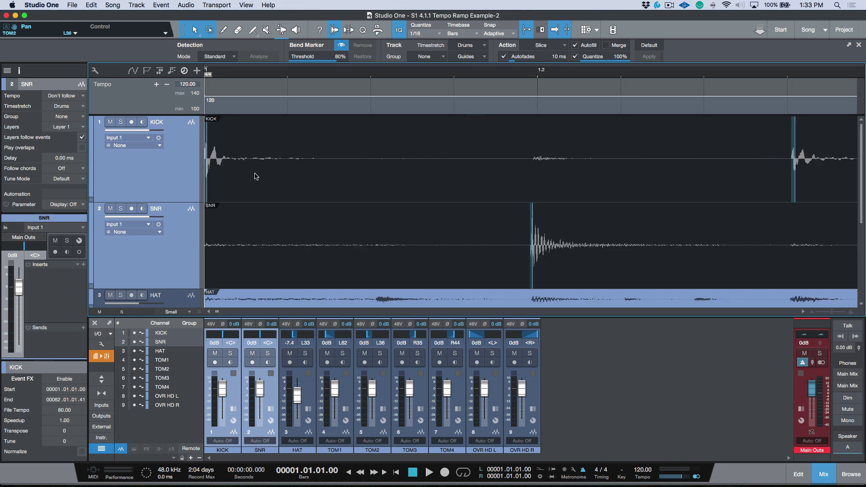
- Align the start of bar 2 with the onset of its kick transient, giving bar 1 a tempo of about 119.65 BPM
key(KP_Add)
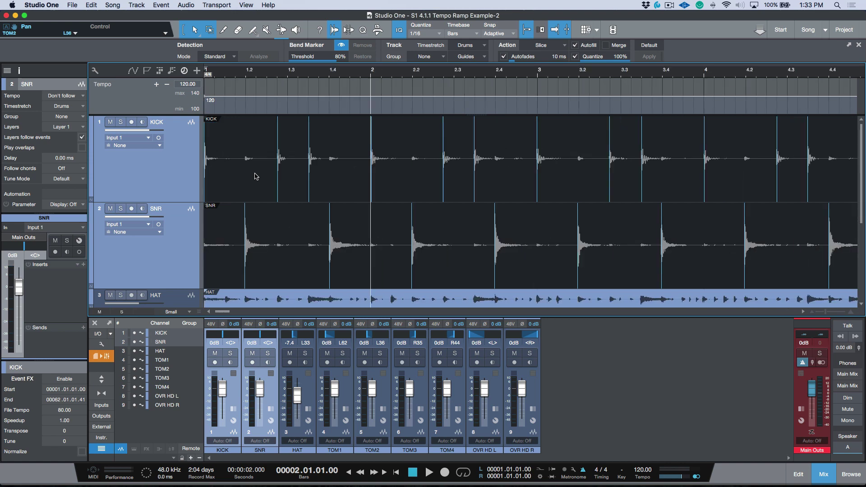
key(e)
key(e)
key(e)
key(e)
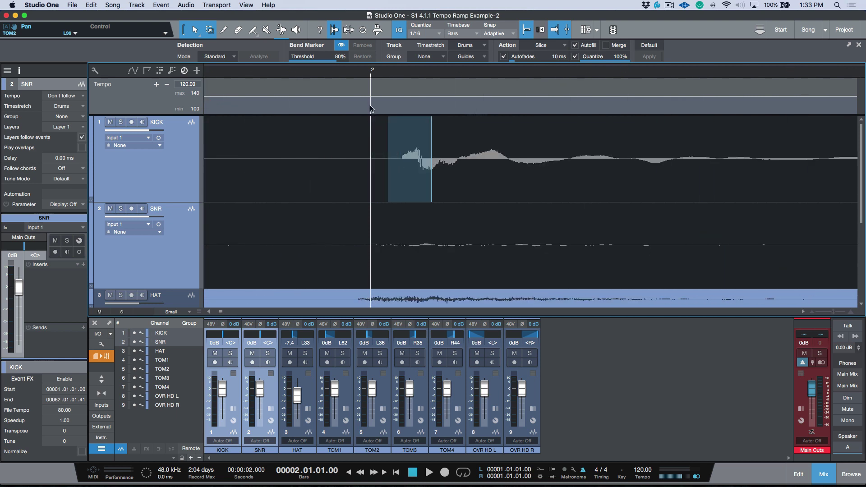
drag(372, 105, 390, 104)
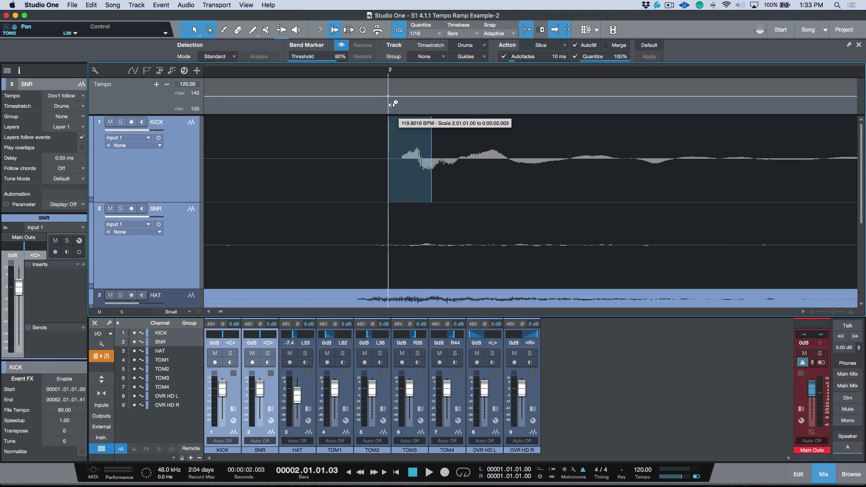
drag(392, 105, 403, 103)
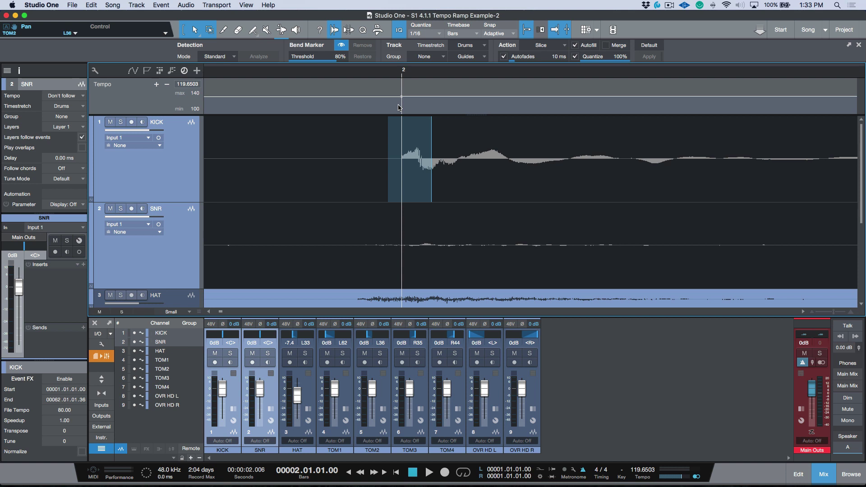
- Align the starts of bars 3, 4 and 5 with their kick transients in the tempo track
key(KP_Add)
scroll(399, 107, left, 3)
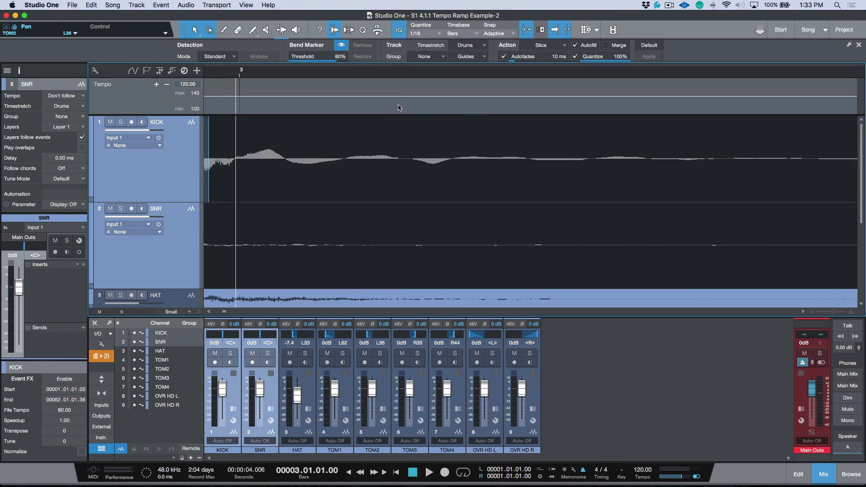
drag(352, 108, 289, 120)
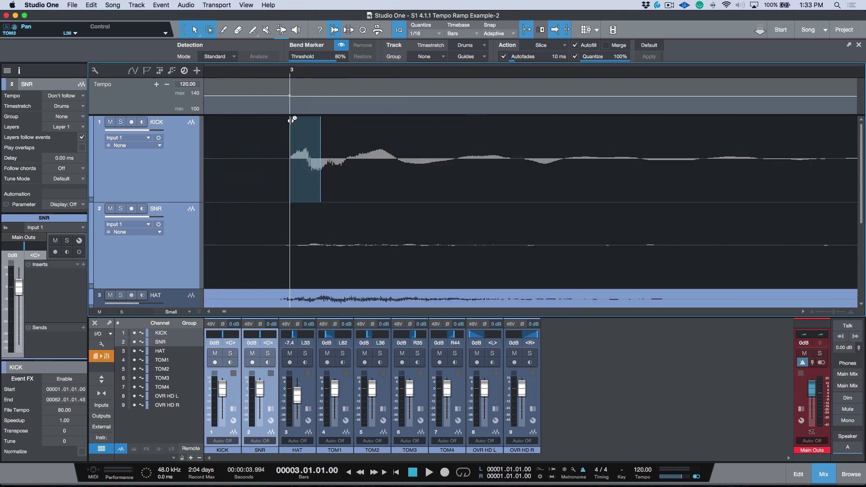
key(KP_Add)
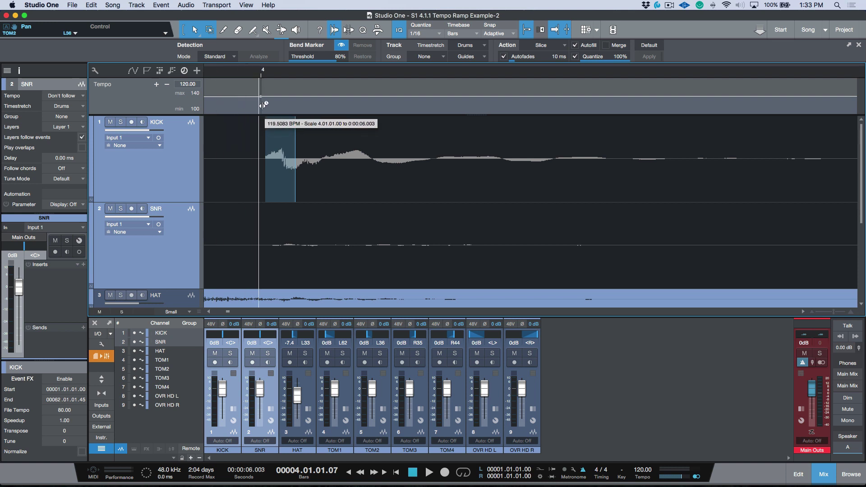
key(KP_Add)
scroll(269, 109, left, 3)
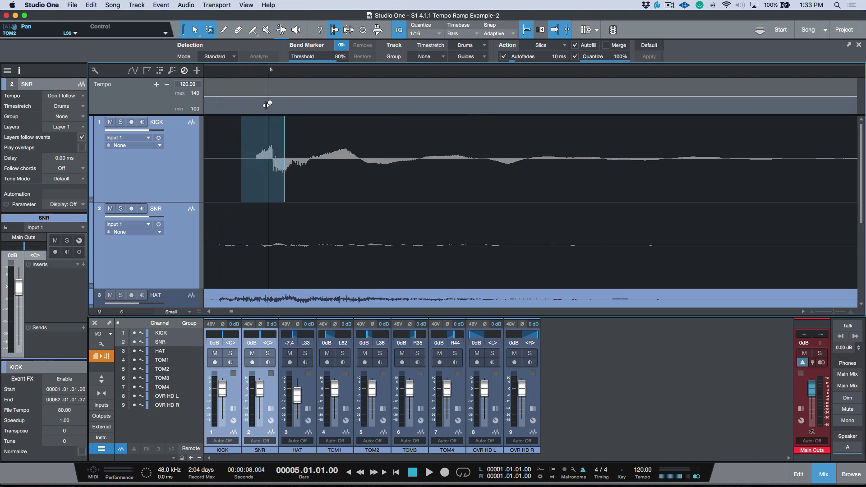
- Align the starts of bars 6, 7 and 8 with their kick transients in the tempo track
key(KP_Add)
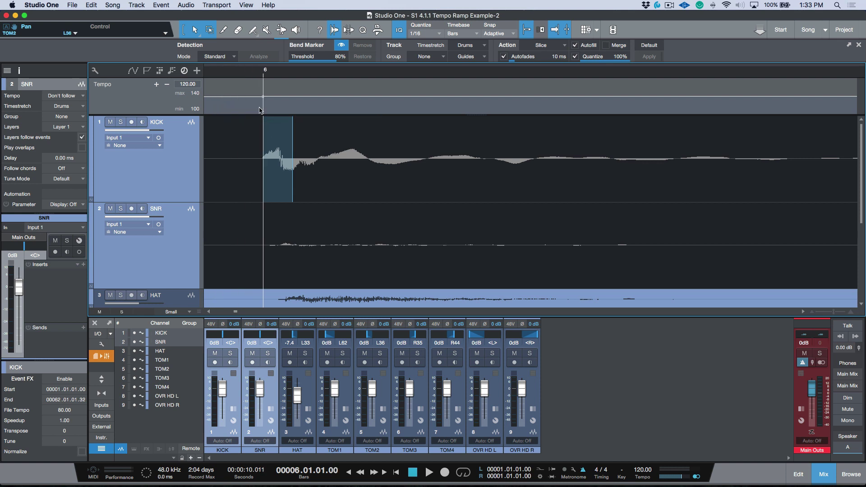
key(KP_Add)
drag(219, 102, 438, 109)
key(KP_Add)
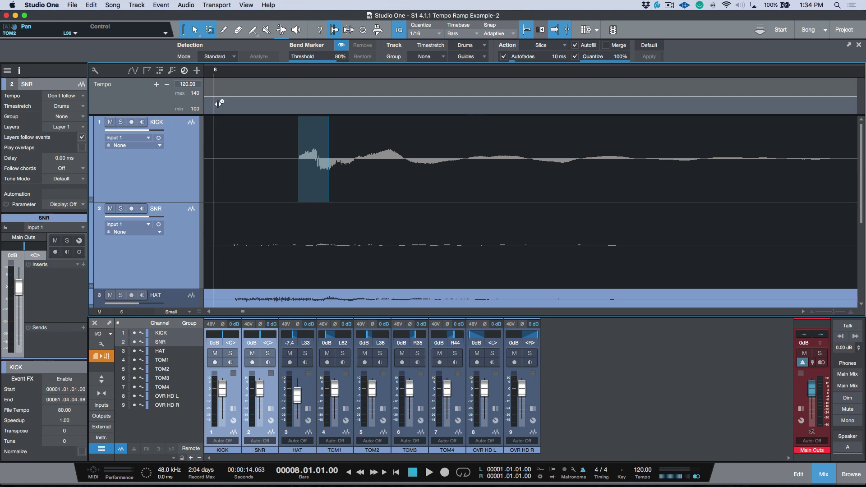
drag(215, 103, 297, 110)
- Align the starts of bars 9, 10 and 11 with their kick transients in the tempo track
key(KP_Add)
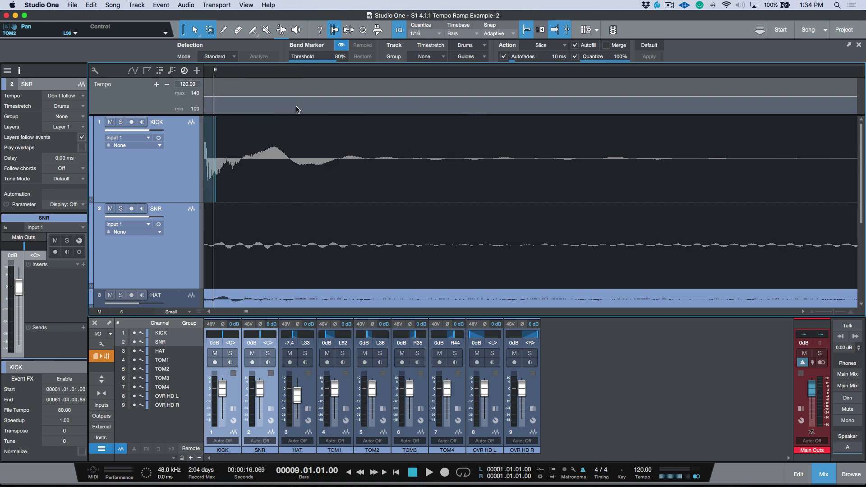
scroll(296, 110, left, 1)
drag(244, 106, 268, 115)
key(KP_Add)
key(KP_Add)
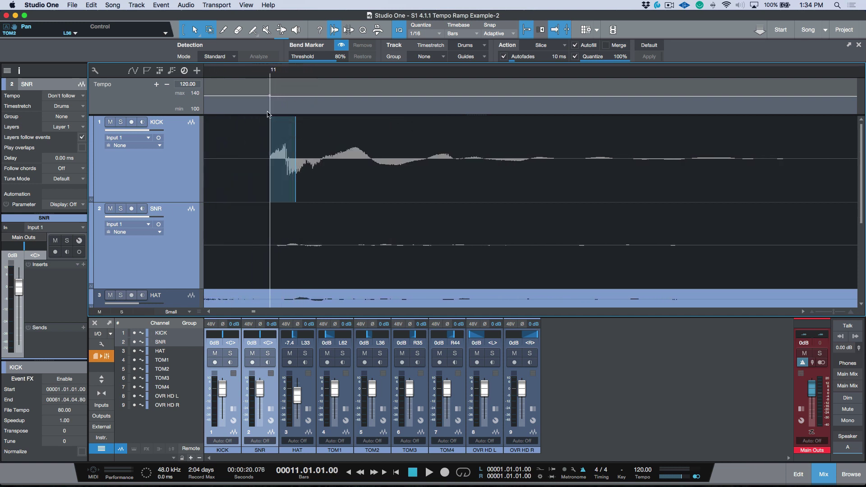
- Align the starts of bars 12 and 13 with their kick transients in the tempo track
key(KP_Add)
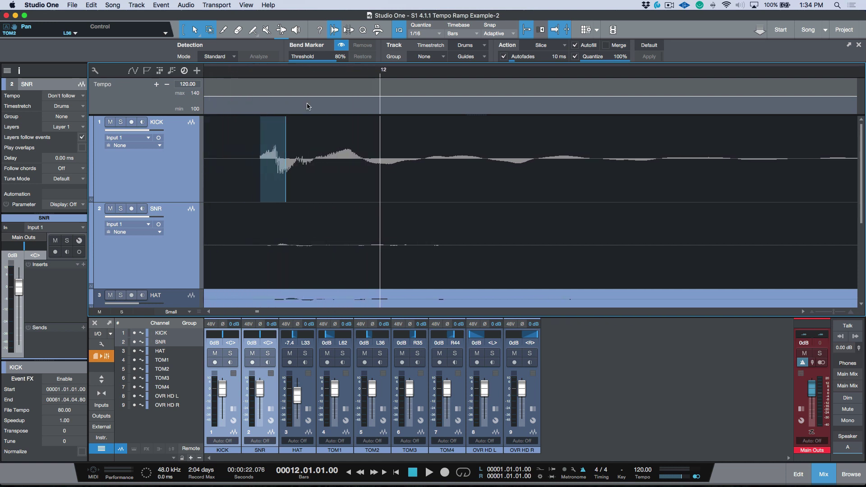
drag(382, 100, 260, 120)
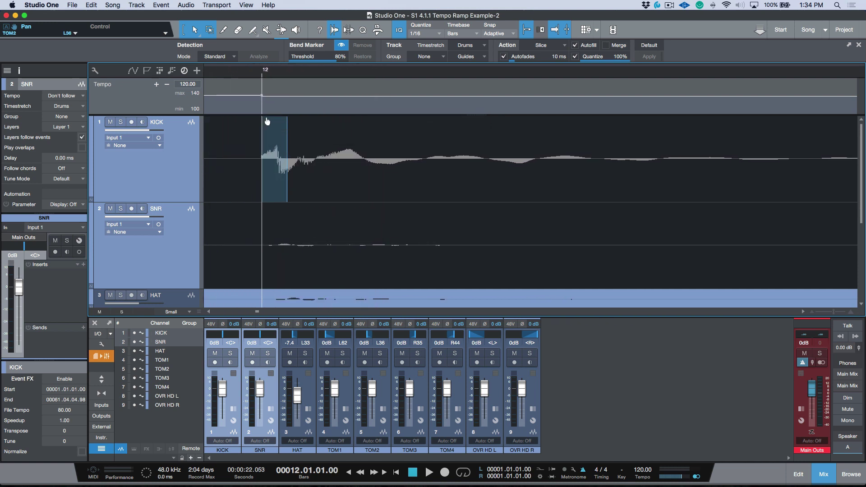
key(KP_Add)
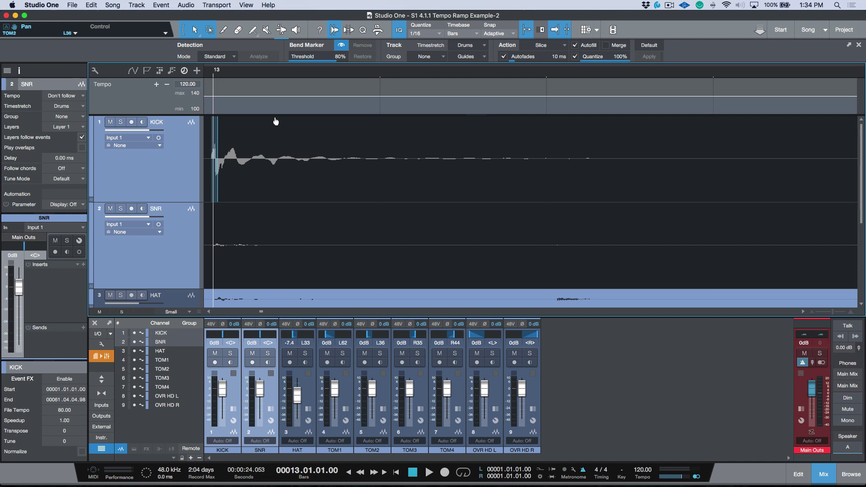
mouse_move(217, 110)
mouse_down()
mouse_move(246, 102)
mouse_move(215, 107)
mouse_move(253, 110)
mouse_move(214, 108)
mouse_up()
- Continue bar by bar, aligning the starts of bars 14 to 21 with their kick transients
key(KP_Add)
scroll(252, 105, left, 1)
key(KP_Add)
key(KP_Add)
key(KP_Add)
key(KP_Add)
scroll(245, 109, left, 1)
key(KP_Add)
scroll(221, 113, left, 2)
key(KP_Add)
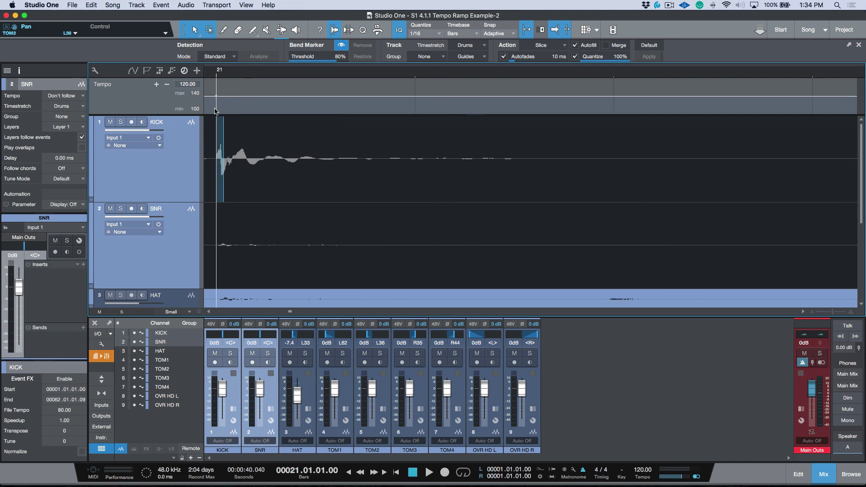
- Align the starts of bars 22 to 25 with their kick transients in the tempo track
key(KP_Add)
drag(267, 106, 221, 101)
key(KP_Add)
key(KP_Add)
- Align the start of bar 26 with its kick transient in the tempo track
key(KP_Add)
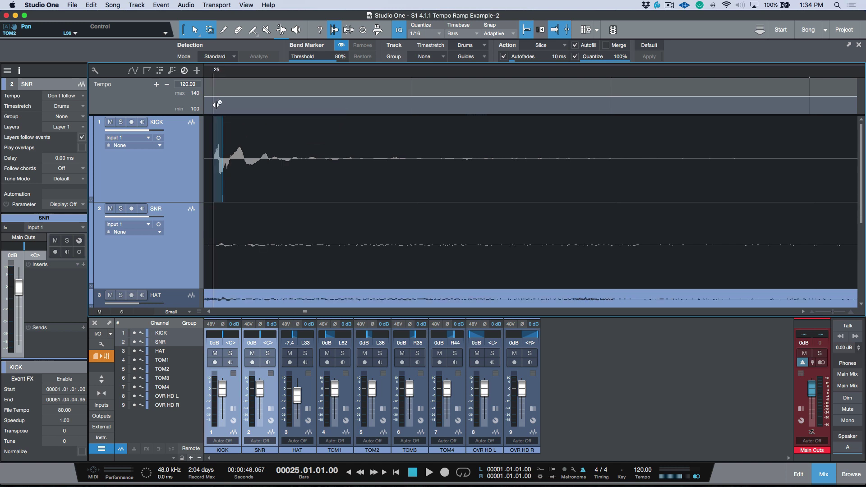
key(KP_Add)
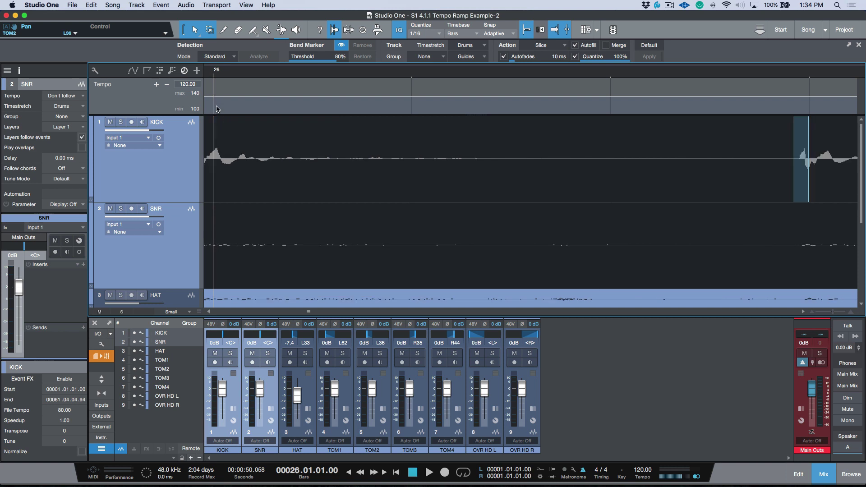
key(w)
key(w)
key(w)
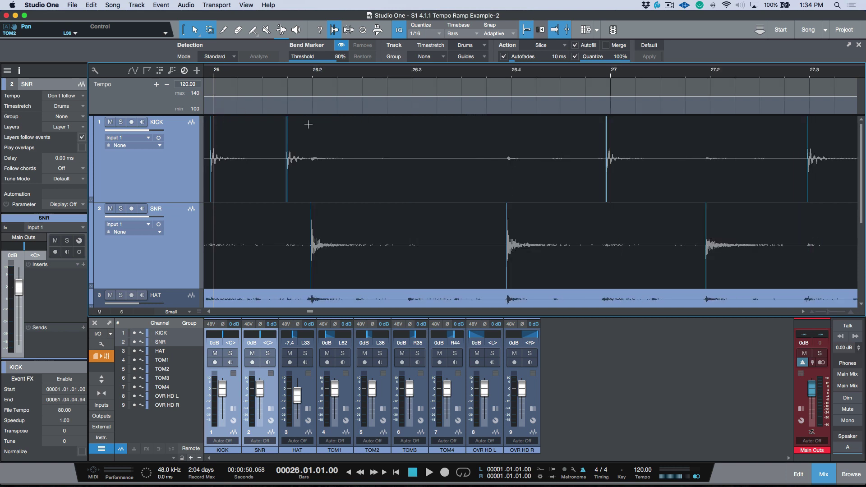
scroll(307, 124, left, 3)
drag(342, 107, 336, 112)
- Play the drums from the song start to check the tempo map, bring all nine tracks into view, and stop playback
key(comma)
key(w)
key(w)
key(w)
key(w)
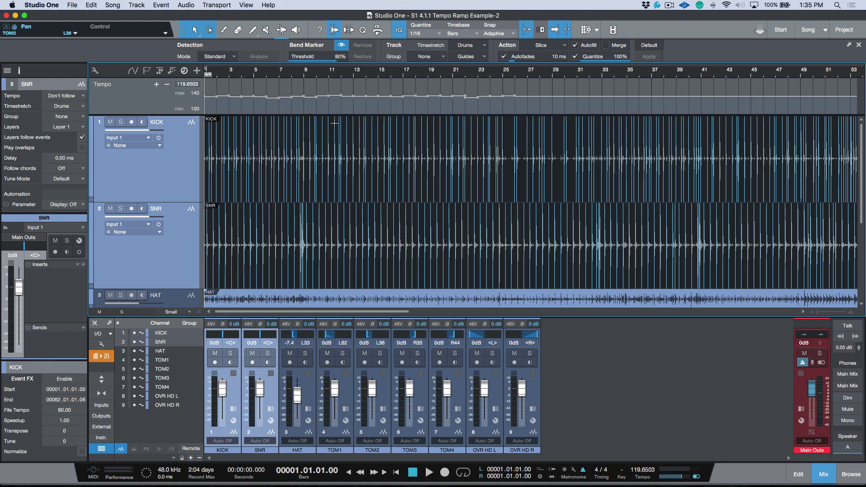
key(e)
key(space)
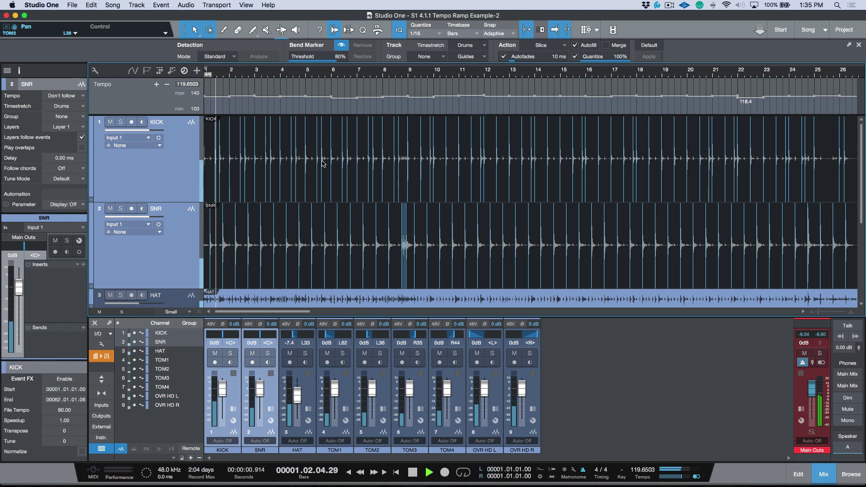
click(183, 178)
key(z)
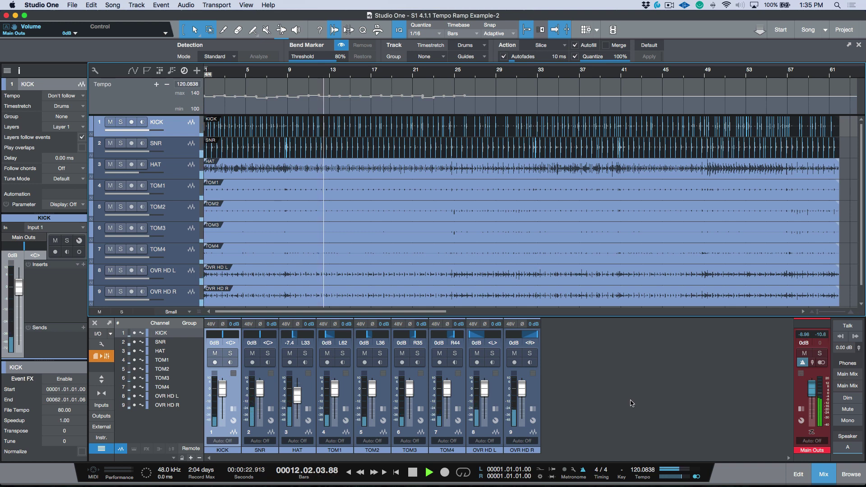
key(space)
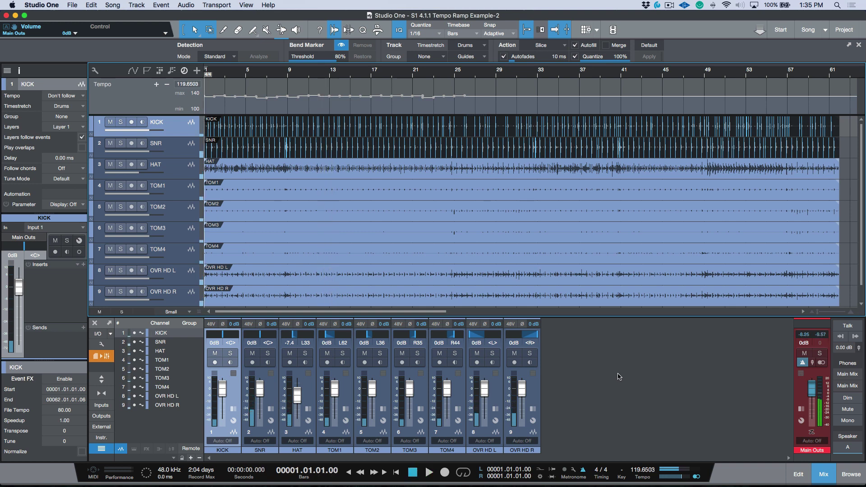
- Select the KICK and SNR tracks together and enlarge them in the arrangement over bars 1 and 2
key(e)
key(e)
key(e)
key(e)
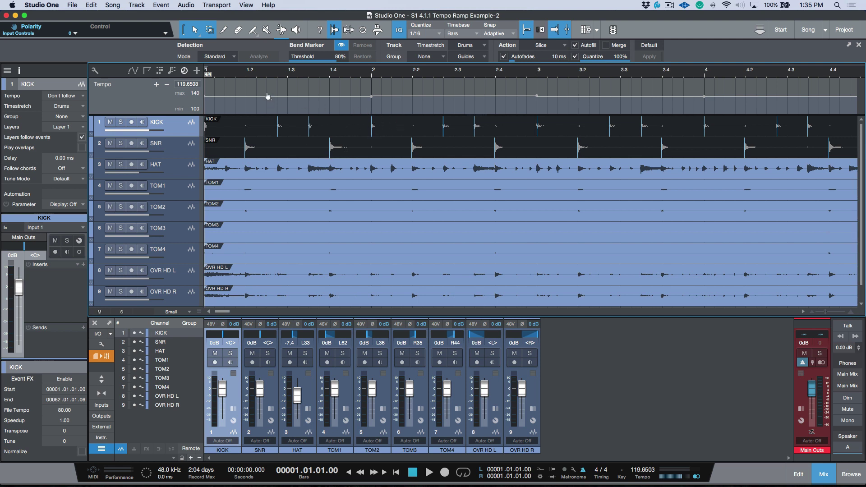
scroll(247, 77, up, 3)
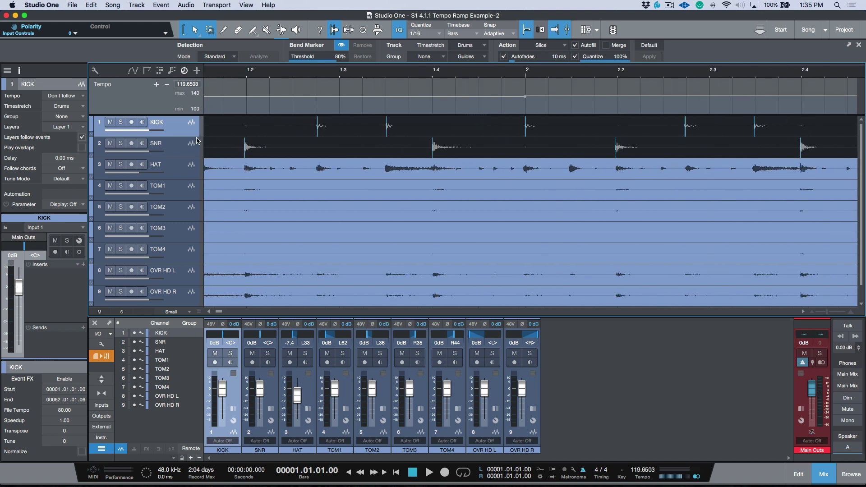
click(178, 152)
key(shift+e)
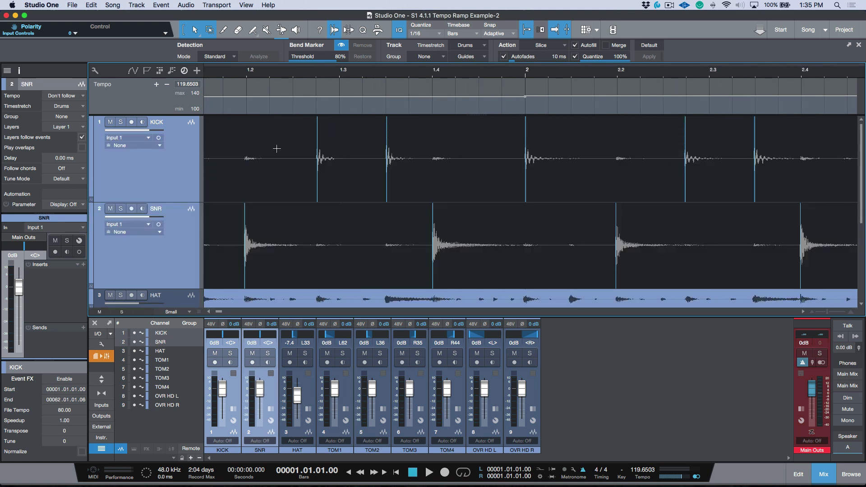
scroll(276, 146, left, 2)
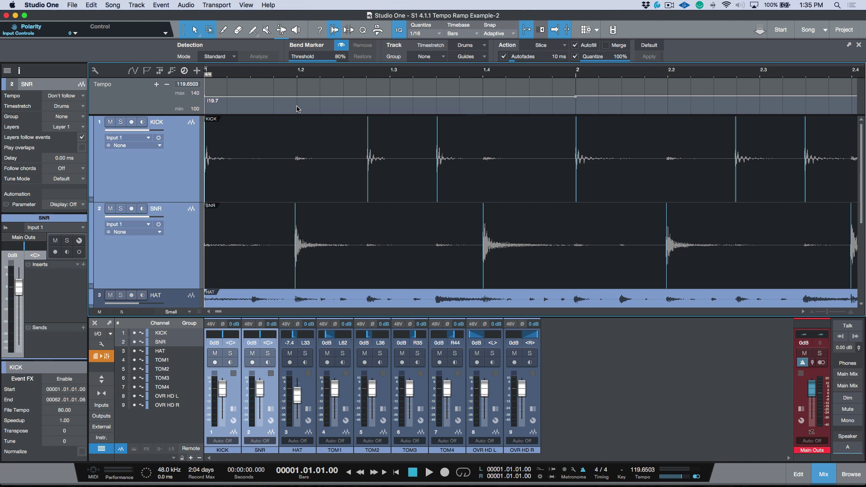
- Align beats 2 and 4 of bar 1 with their snare transients in the tempo track
drag(298, 105, 297, 109)
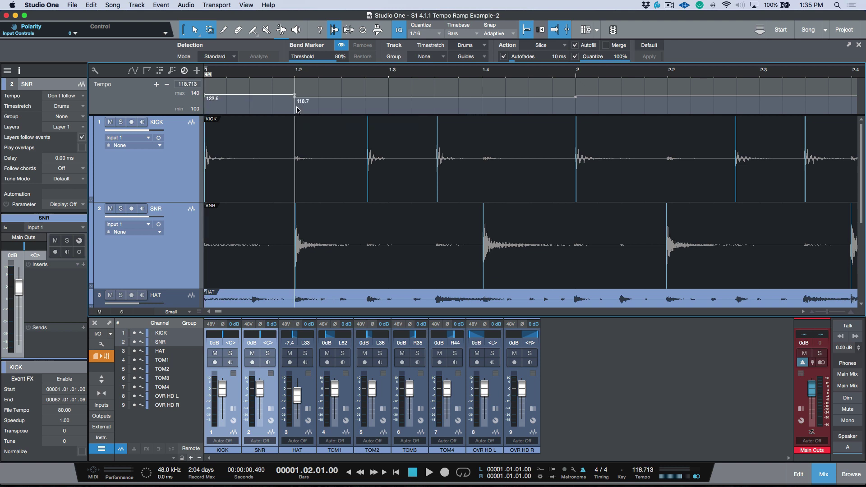
drag(482, 105, 483, 107)
scroll(466, 111, right, 2)
scroll(467, 113, right, 3)
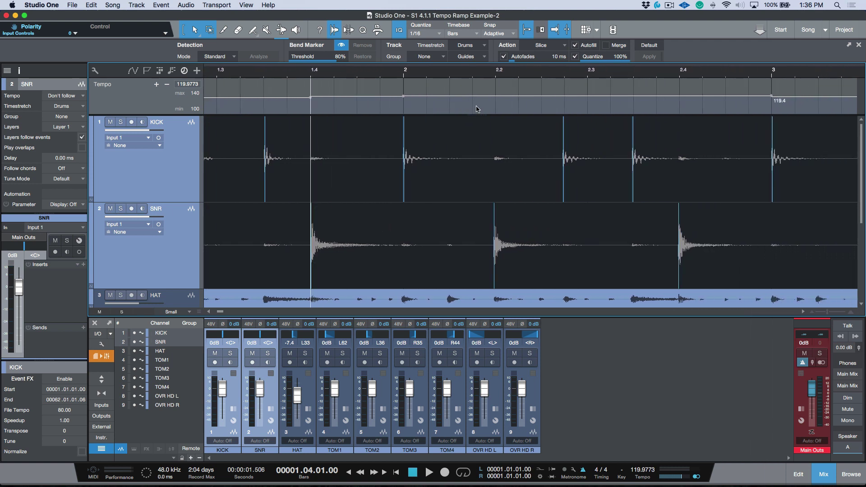
- Align beats 2 and 4 of bar 2 with their snare transients in the tempo track
click(497, 103)
scroll(505, 109, right, 3)
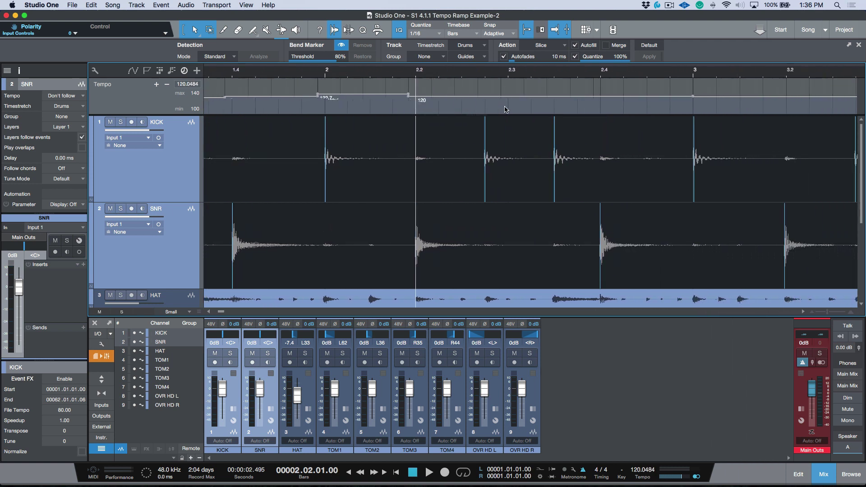
click(600, 96)
scroll(553, 112, right, 3)
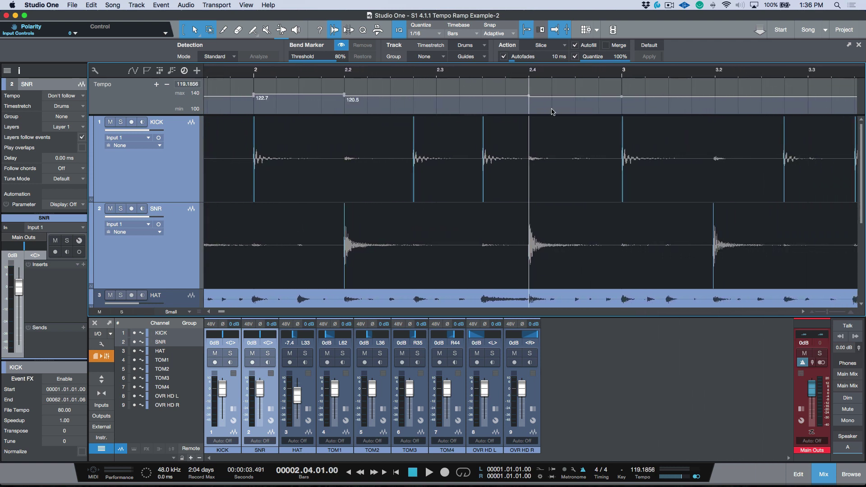
- Align beats 2 and 4 of bar 3 with their snare transients in the tempo track
scroll(552, 112, right, 8)
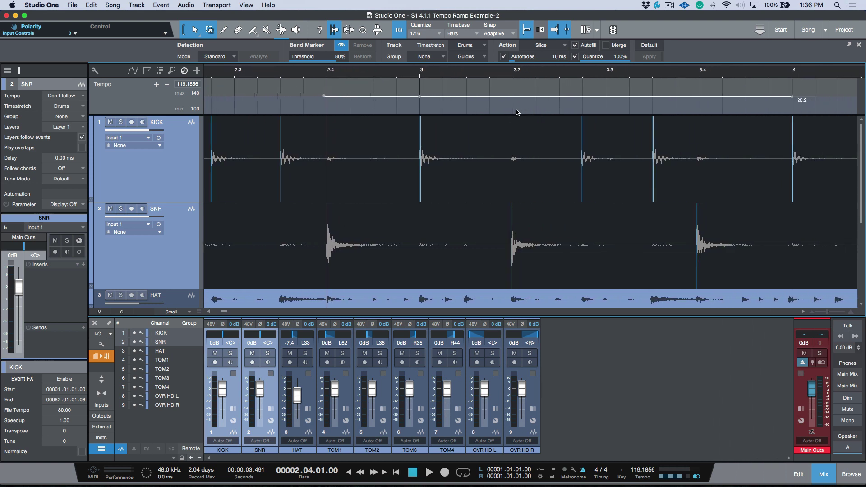
scroll(484, 120, right, 7)
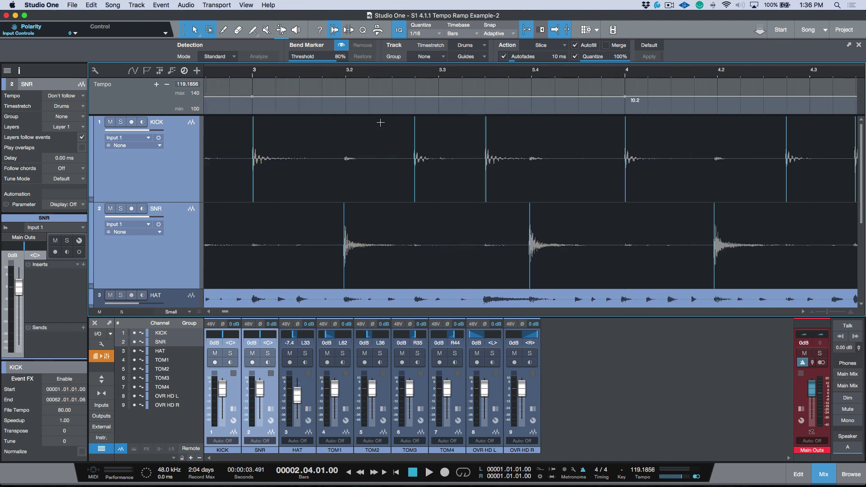
click(347, 105)
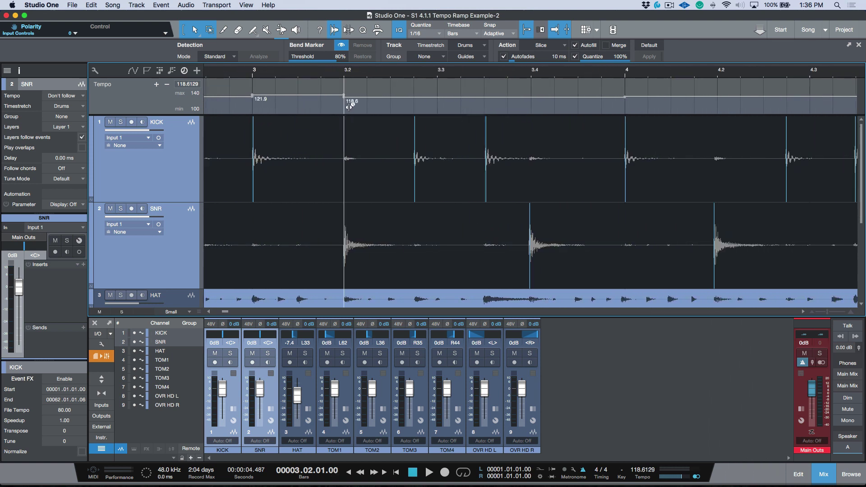
click(529, 108)
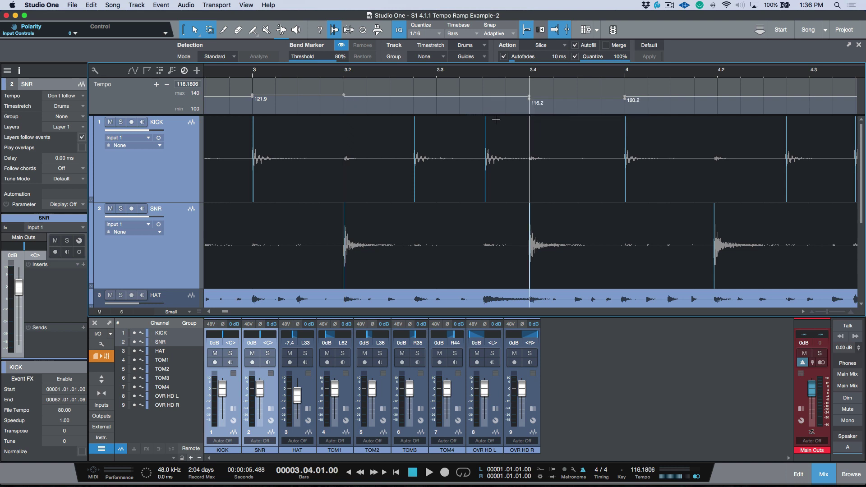
- Align beats 2 and 4 of bar 4 with their snare transients in the tempo track
scroll(496, 119, right, 12)
click(432, 107)
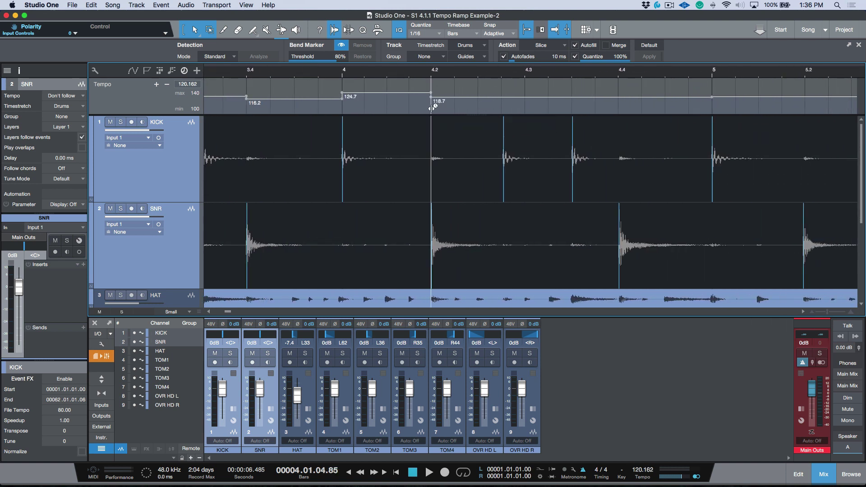
click(616, 104)
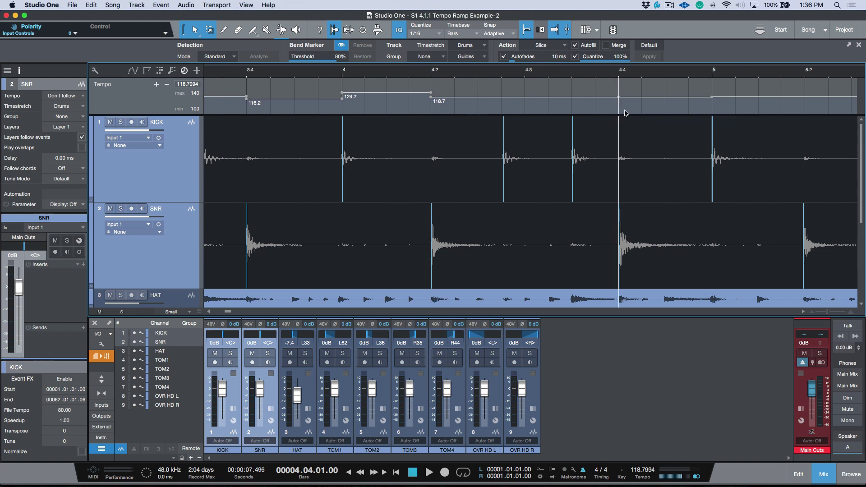
- Play the drums from the song start to check the beat-by-beat tempo map of the first four bars, and stop playback
key(w)
key(w)
key(w)
key(w)
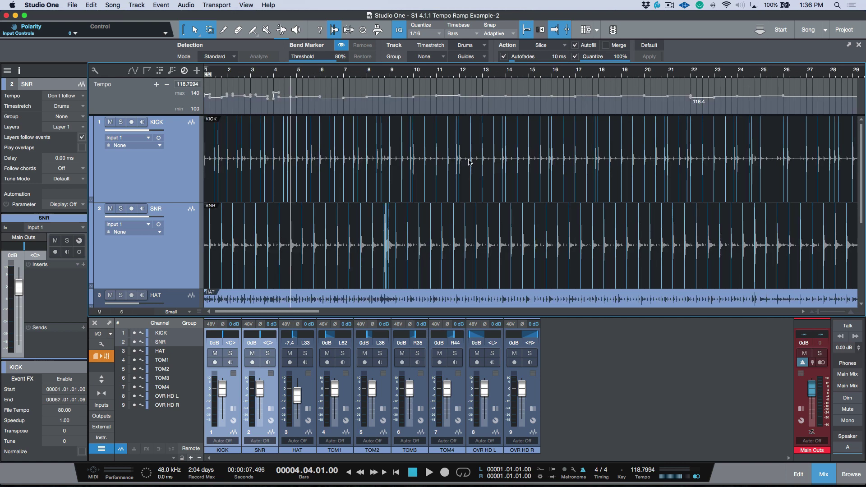
key(Home)
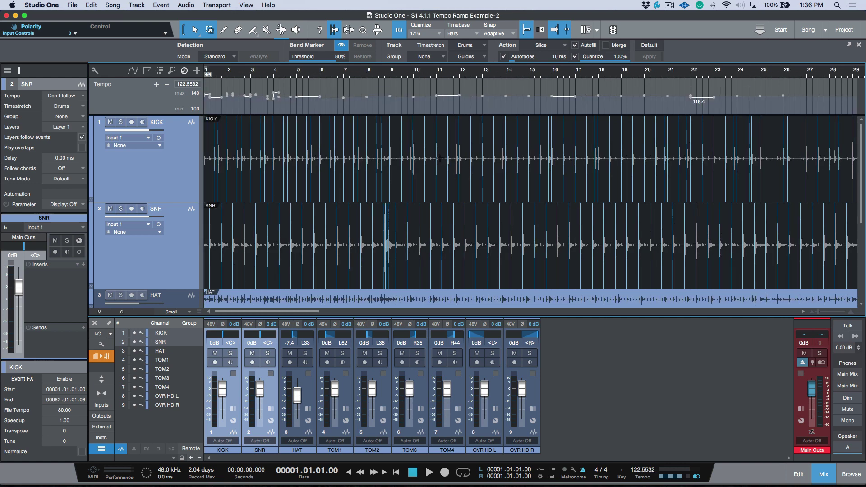
key(space)
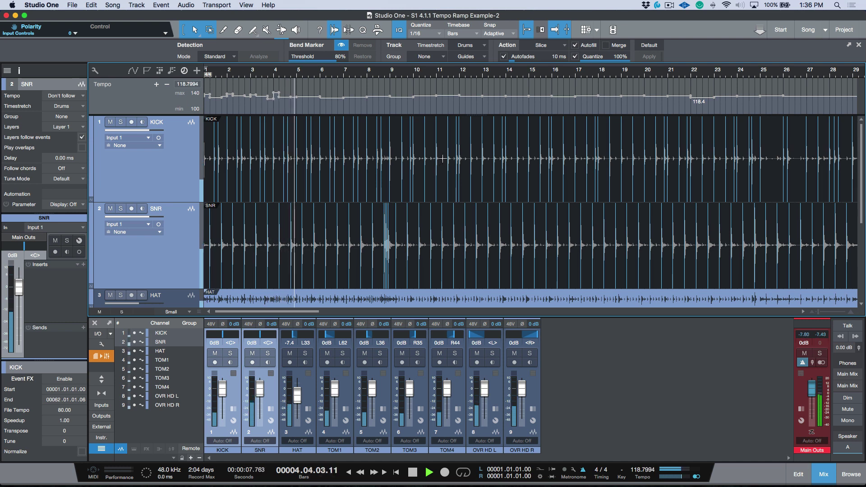
key(space)
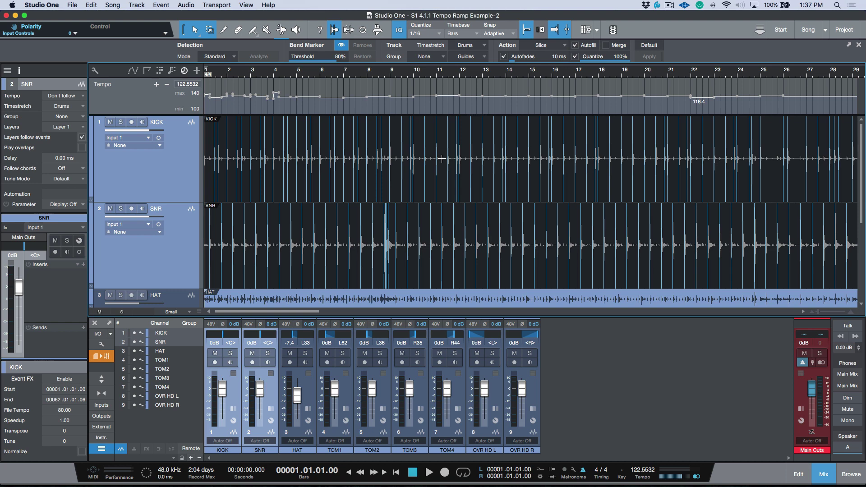
- Align the start of bar 27 with its kick transient in the tempo track
scroll(442, 158, right, 10)
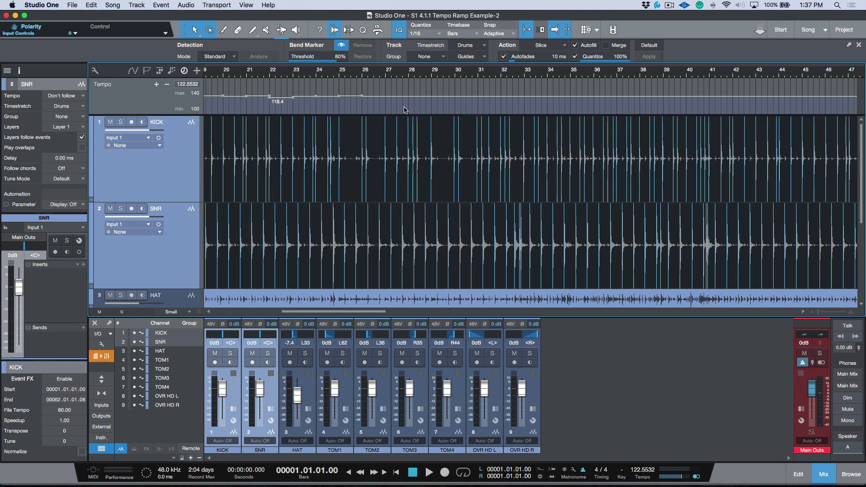
click(366, 72)
click(376, 74)
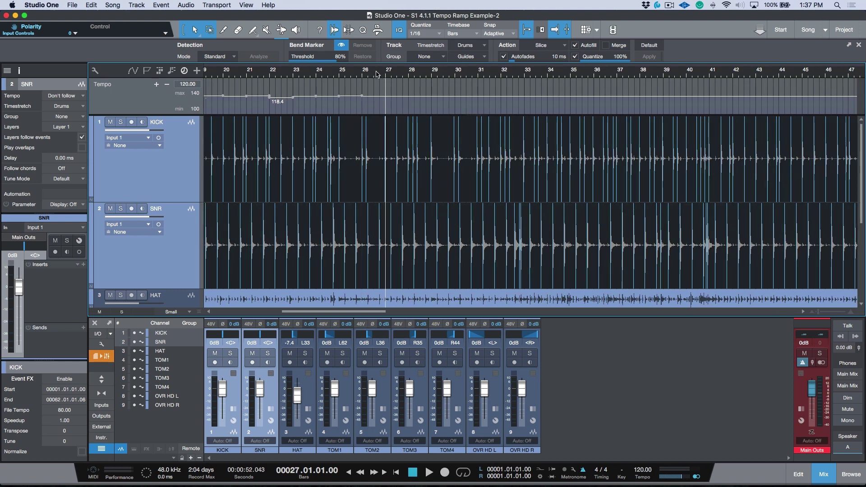
key(e)
key(e)
key(e)
key(e)
key(e)
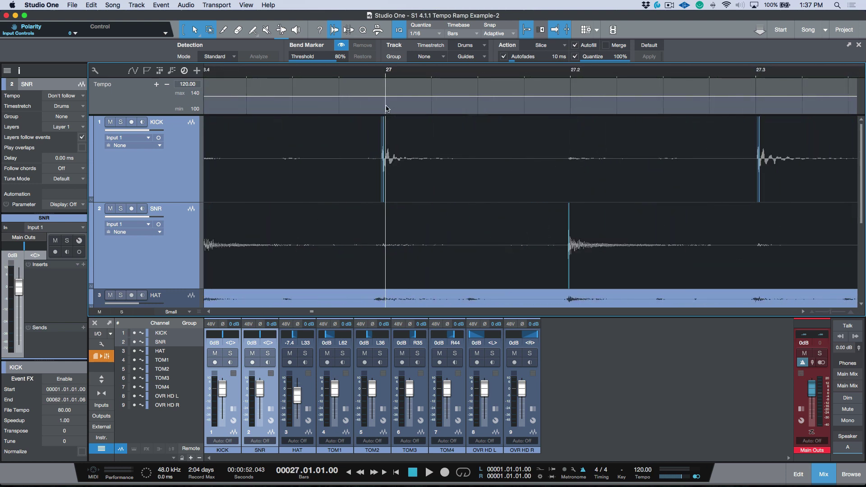
drag(386, 107, 382, 107)
- Align the starts of bars 28 and 29 with their kick transients in the tempo track
scroll(398, 110, right, 3)
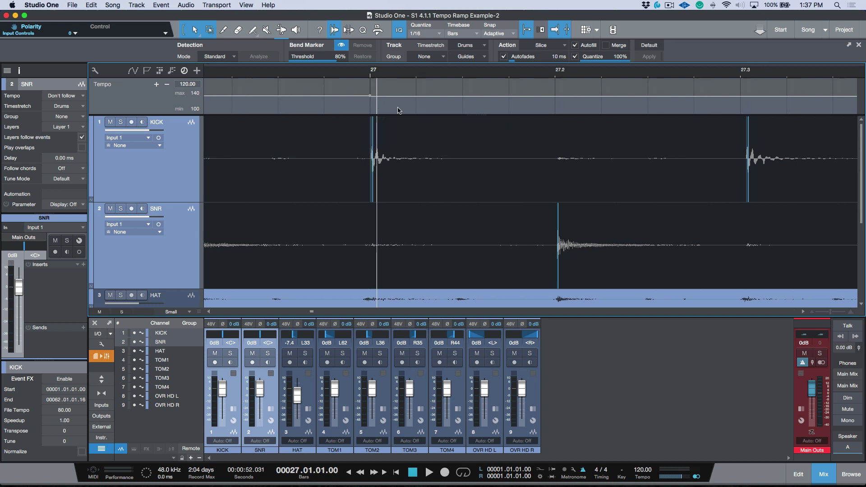
key(KP_Add)
drag(212, 103, 218, 103)
key(KP_Add)
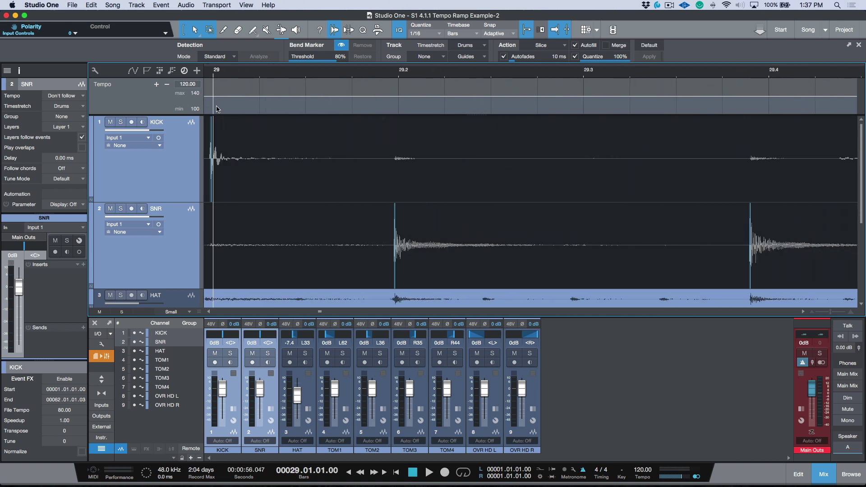
key(KP_Add)
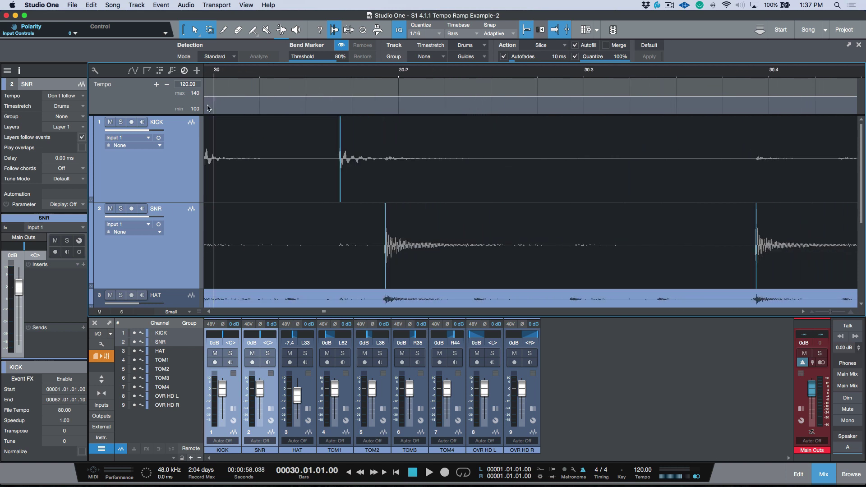
- Align the starts of bars 30 and 31 with their kick transients in the tempo track
scroll(294, 119, left, 3)
drag(355, 103, 341, 109)
key(KP_Add)
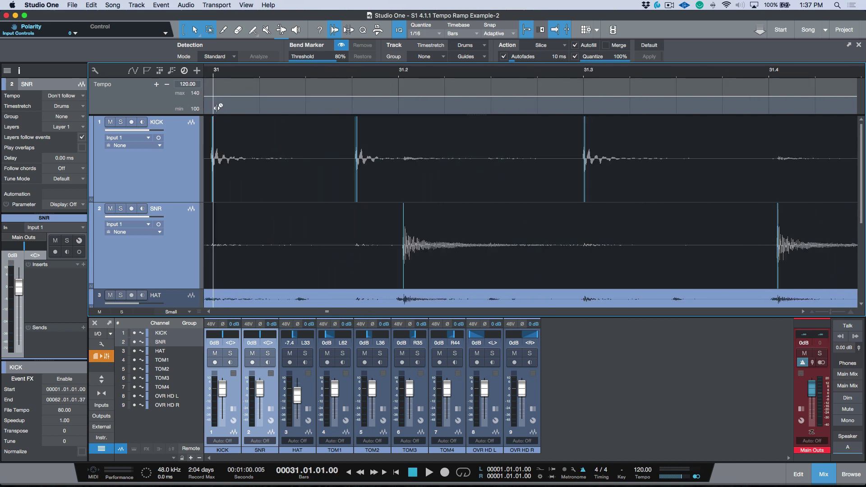
mouse_move(212, 107)
drag(212, 108, 224, 105)
- Align the starts of bars 32 through 35 with their kick transients in the tempo track
key(KP_Add)
key(KP_Add)
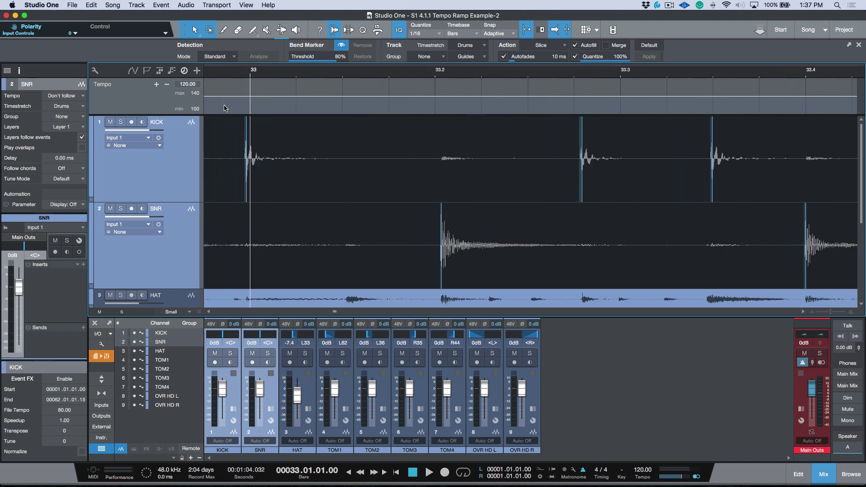
key(KP_Add)
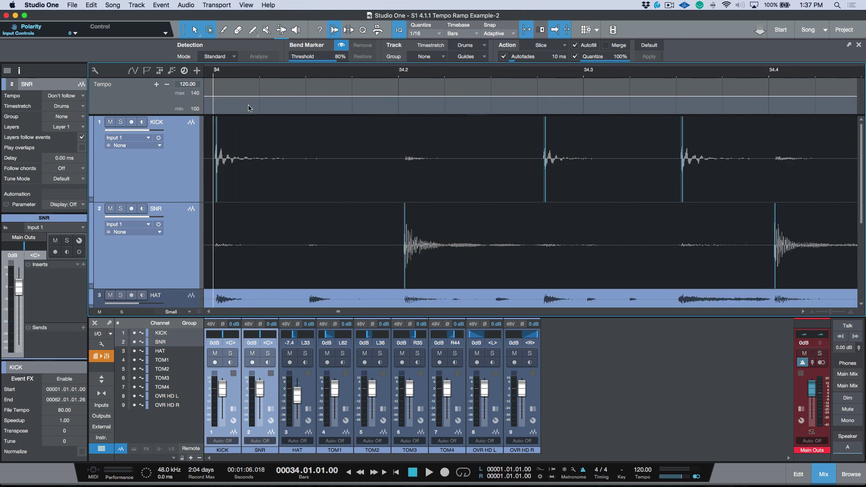
key(KP_Add)
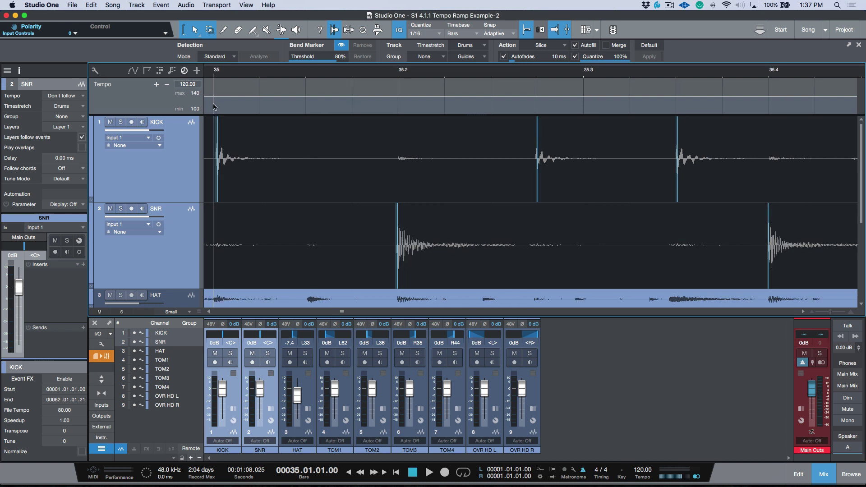
key(KP_Add)
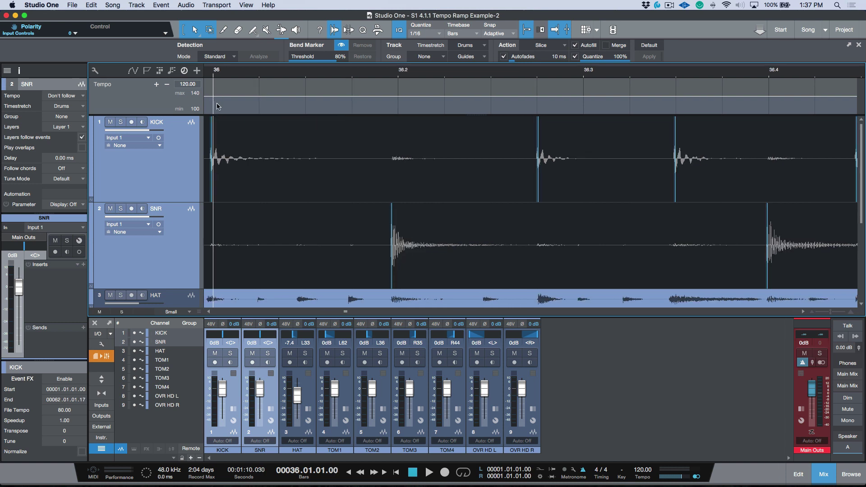
- Align the starts of bars 36 and 37 with their kick transients in the tempo track
drag(216, 104, 212, 105)
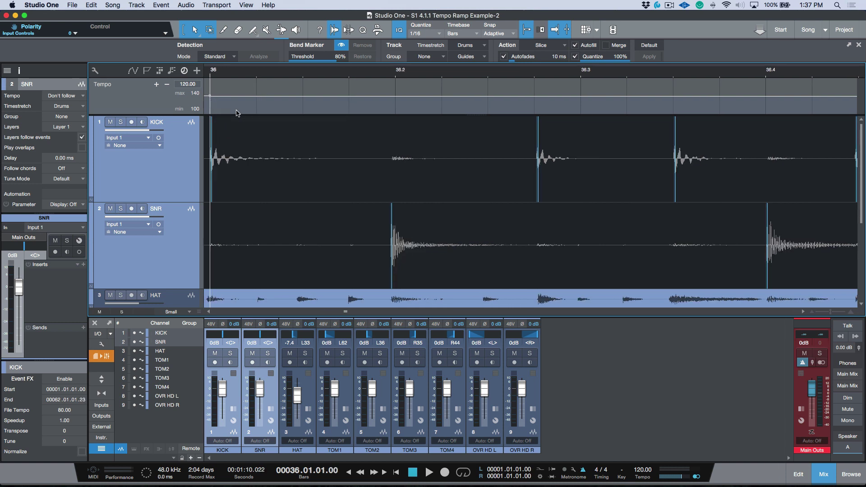
key(e)
key(e)
key(KP_Add)
scroll(238, 112, left, 2)
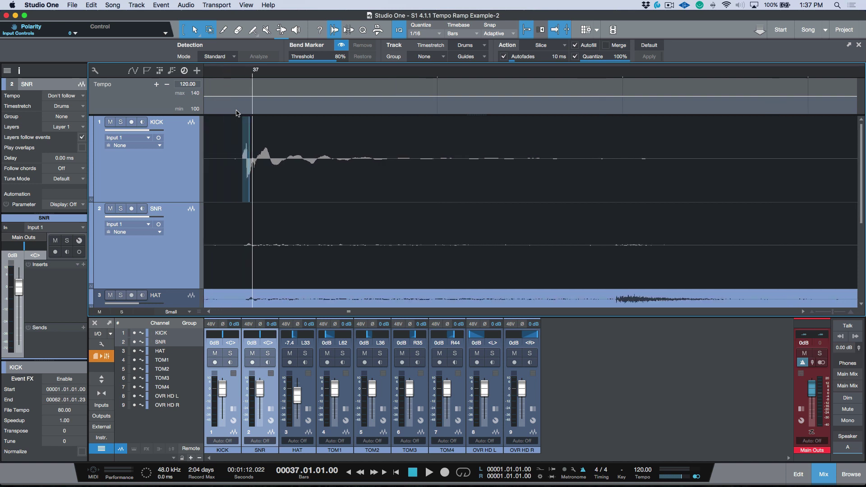
drag(259, 106, 250, 109)
- Align the starts of bars 38, 39 and 40 with their kick transients in the tempo track
key(KP_Add)
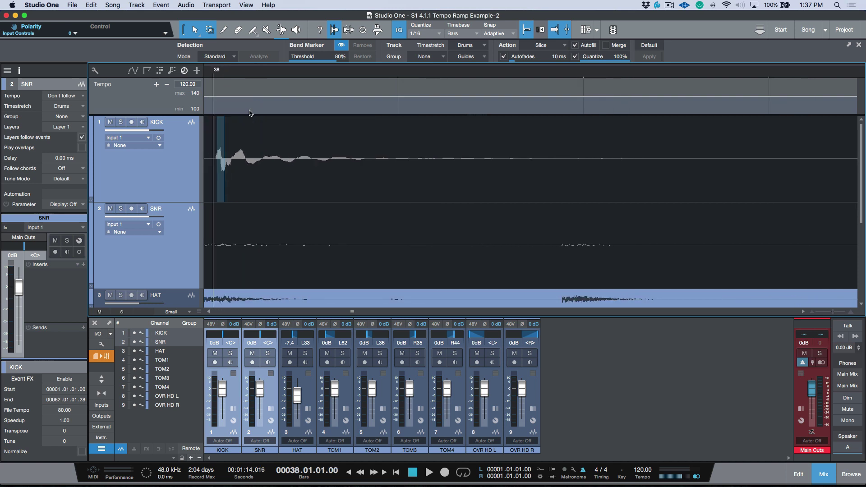
click(214, 104)
key(KP_Add)
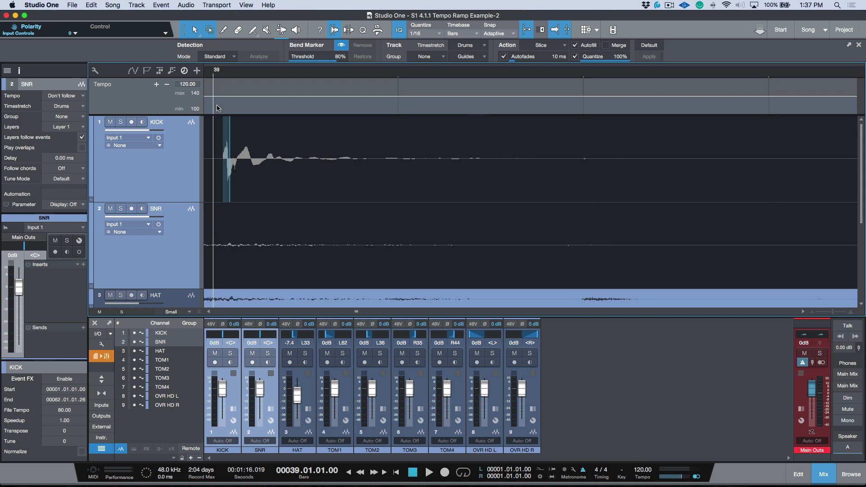
click(219, 104)
key(KP_Add)
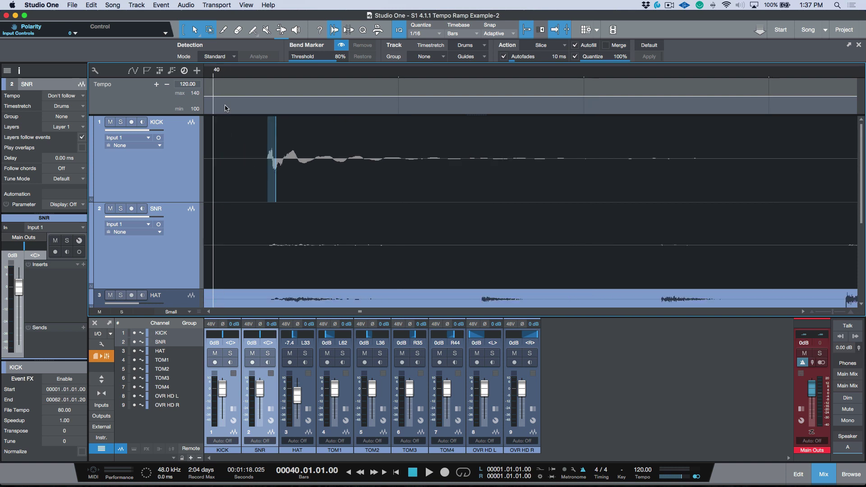
click(225, 104)
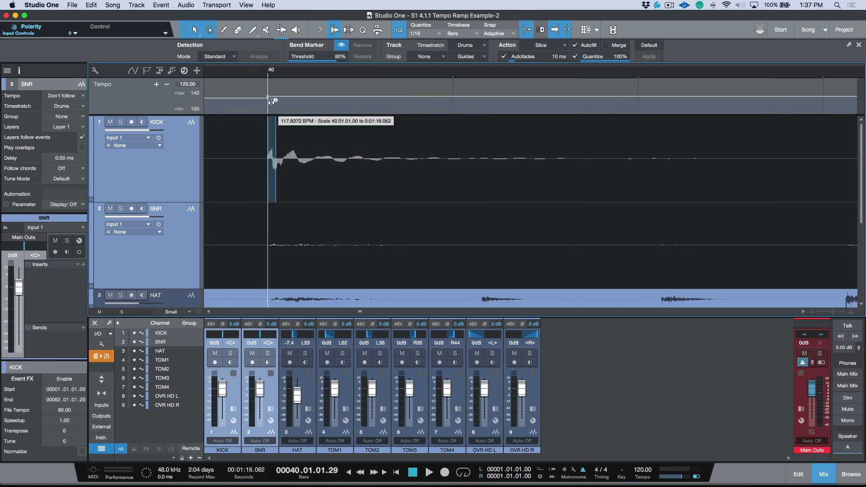
- Align the starts of bars 41 and 42 with their kick transients in the tempo track
key(KP_Add)
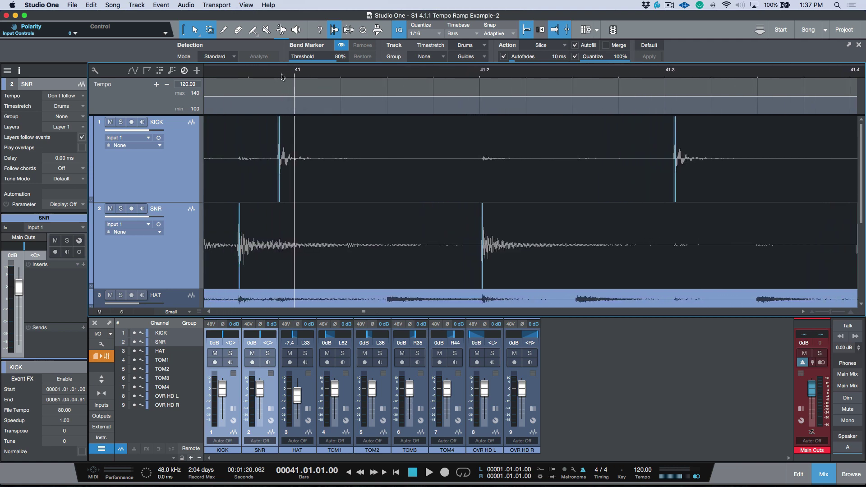
scroll(282, 76, up, 2)
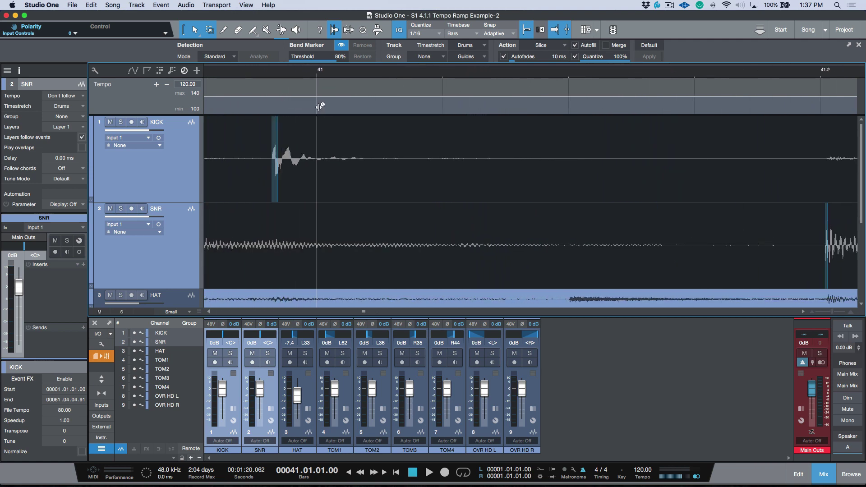
drag(306, 118, 276, 118)
key(KP_Add)
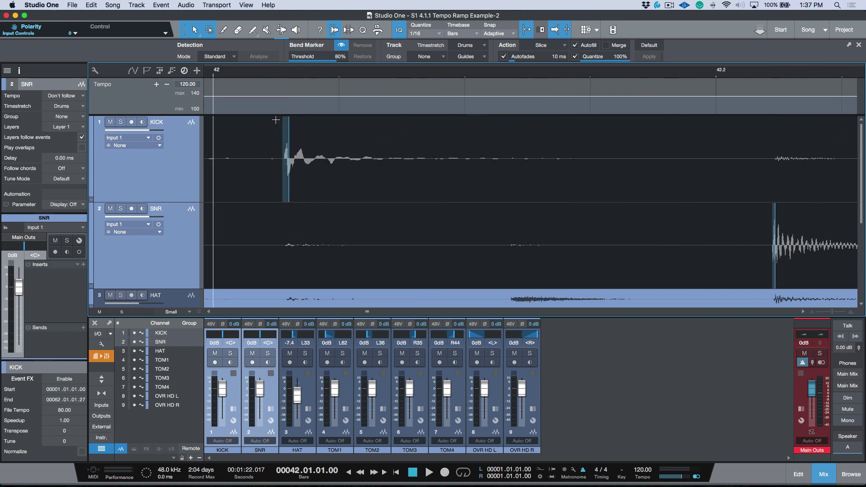
mouse_move(213, 105)
mouse_down()
mouse_move(285, 103)
mouse_move(222, 102)
mouse_up()
- Align the starts of bars 43 through 48 with their kick transients in the tempo track
key(KP_Add)
scroll(282, 108, left, 1)
key(ctrl+Right)
key(KP_Add)
key(ctrl+Right)
key(ctrl+Right)
key(ctrl+Right)
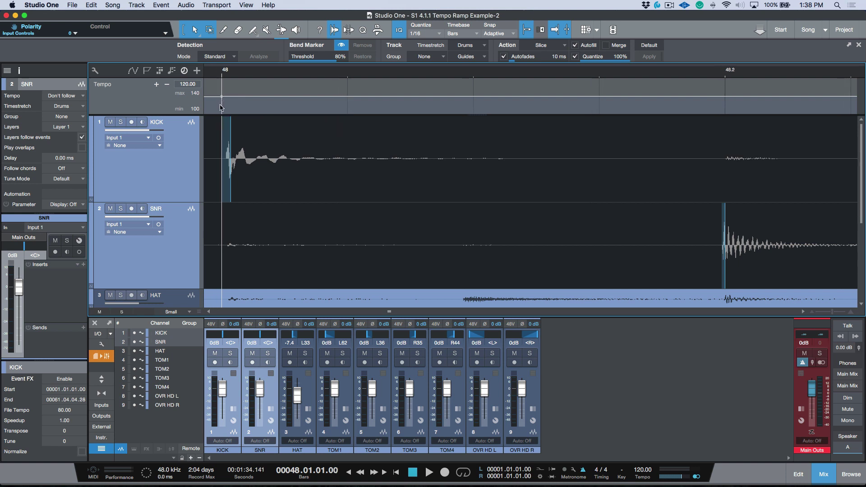
- Examine the kick transient at bar 48 up close and undo the last alignment of that bar's start
key(e)
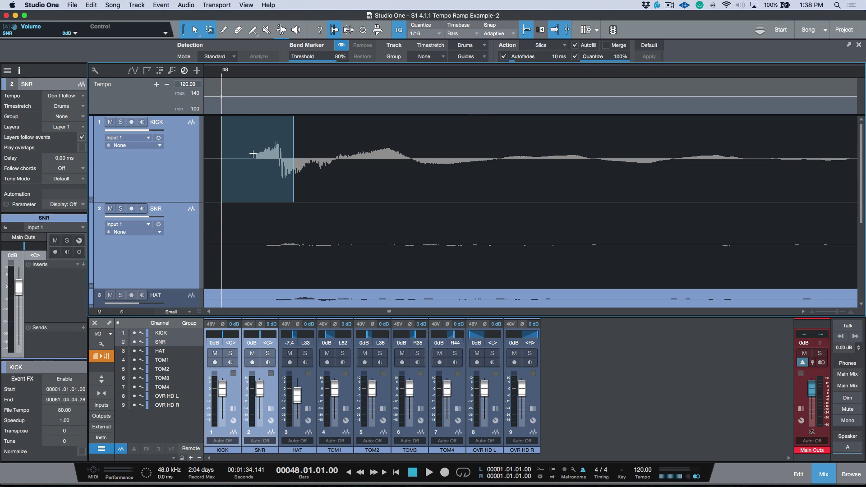
key(super+z)
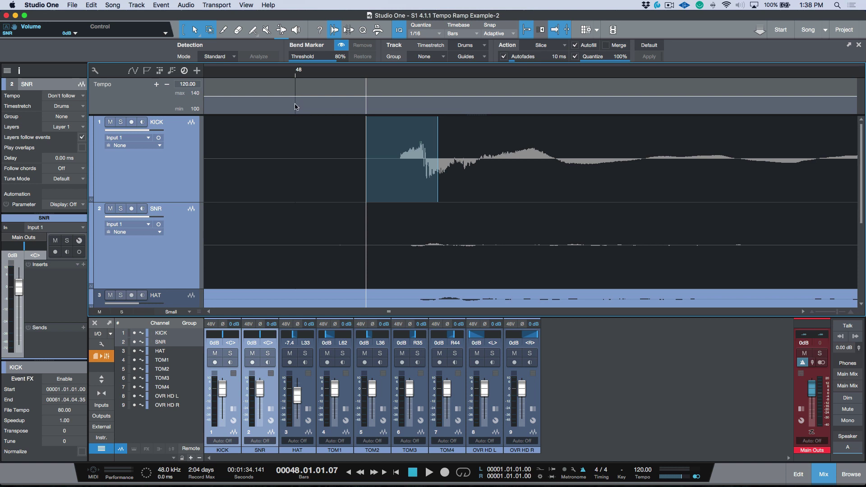
- Align the start of bar 48 with its kick transient in the tempo track and return to the song's beginning
drag(296, 104, 400, 103)
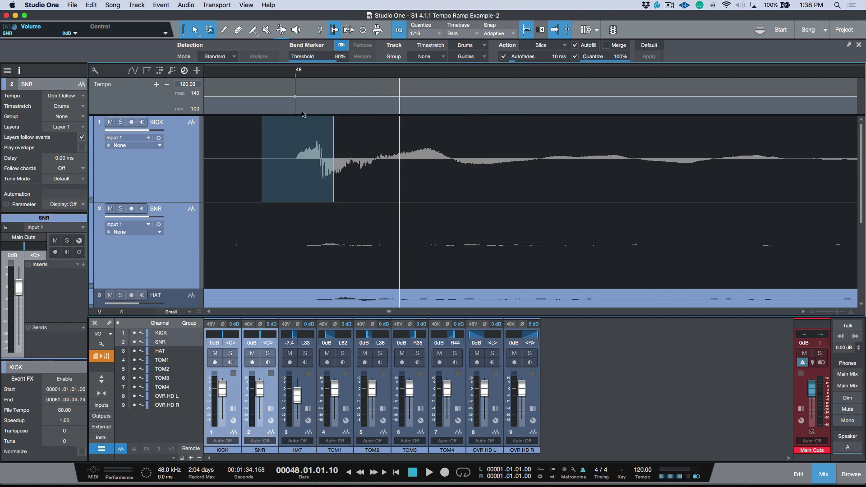
key(minus)
key(Home)
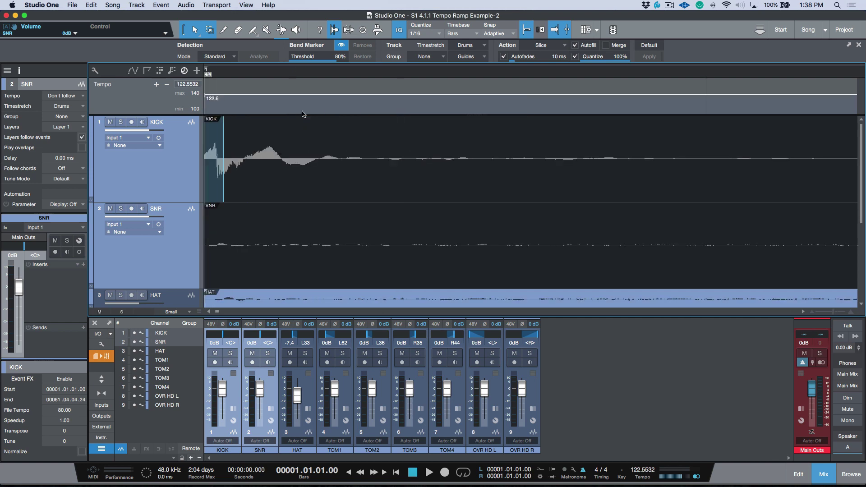
key(z)
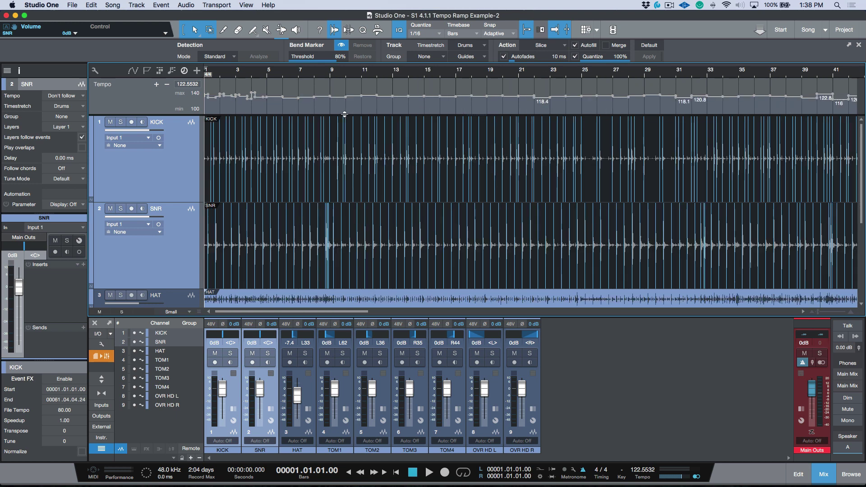
- Play the song from bar 35 to check the mapped tempo against the drums, stop playback and return to the beginning
double_click(471, 72)
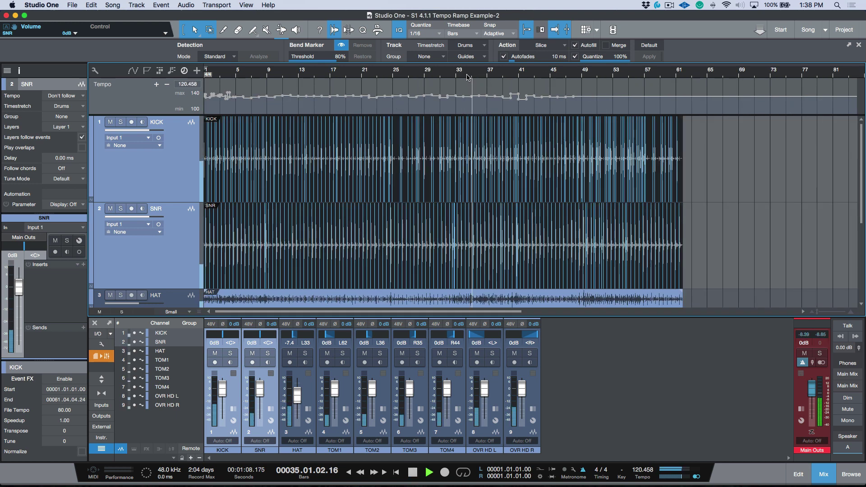
key(e)
key(e)
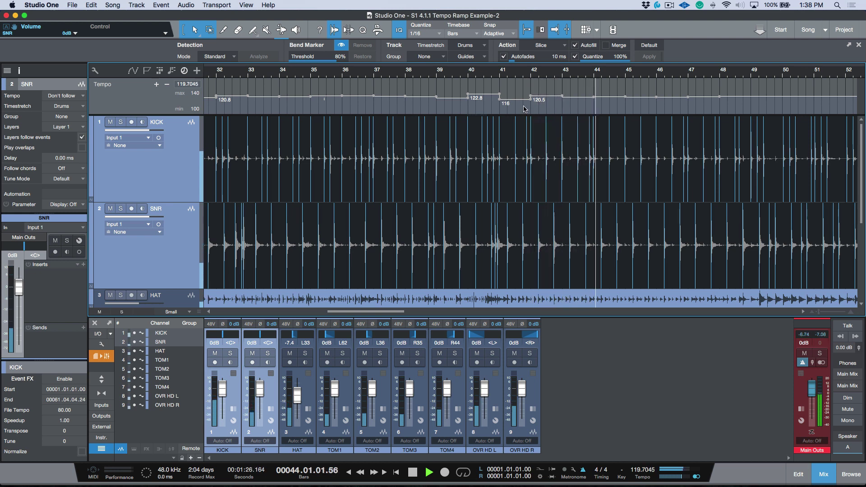
key(space)
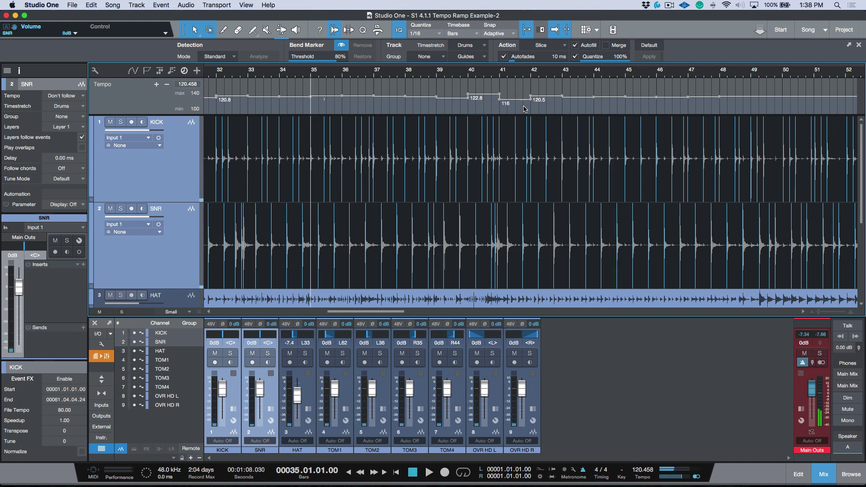
key(comma)
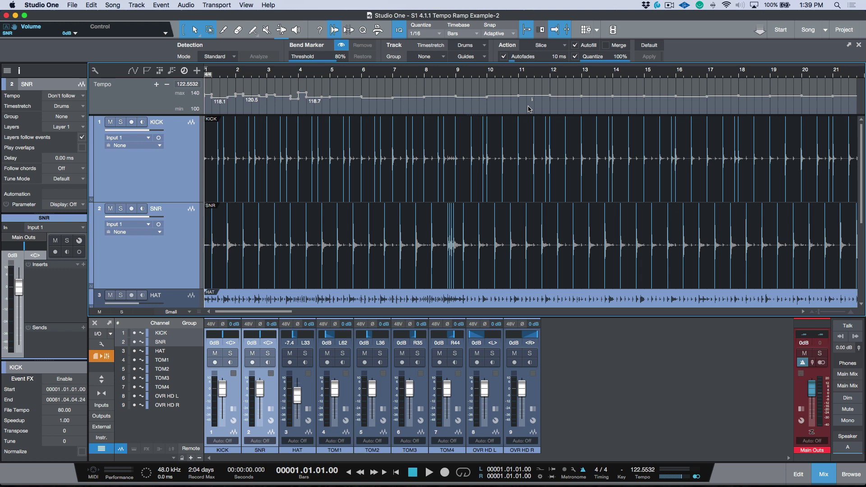
- Trim all the drum events to end at bar 41 and embed the song's tempo map in them
scroll(530, 106, down, 5)
scroll(530, 106, up, 3)
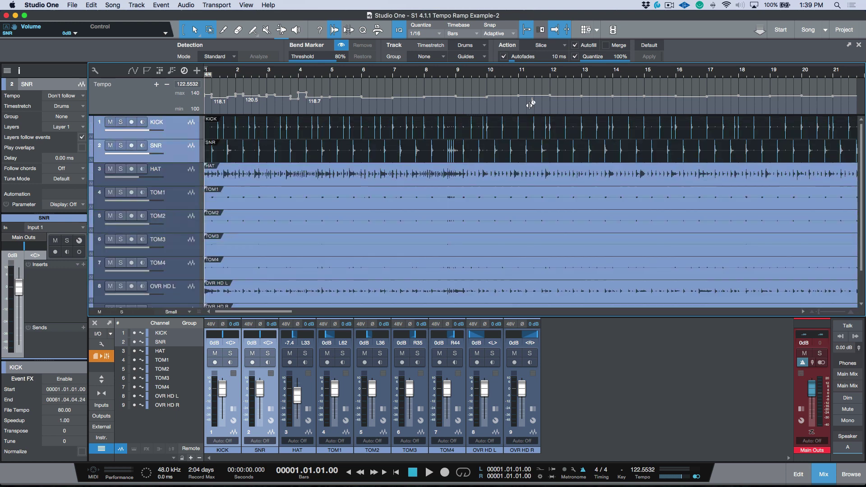
key(shift+f)
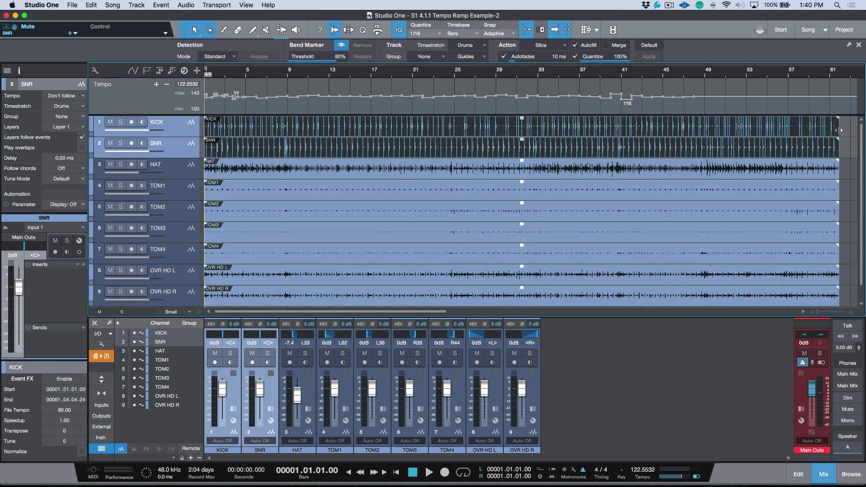
drag(836, 131, 623, 134)
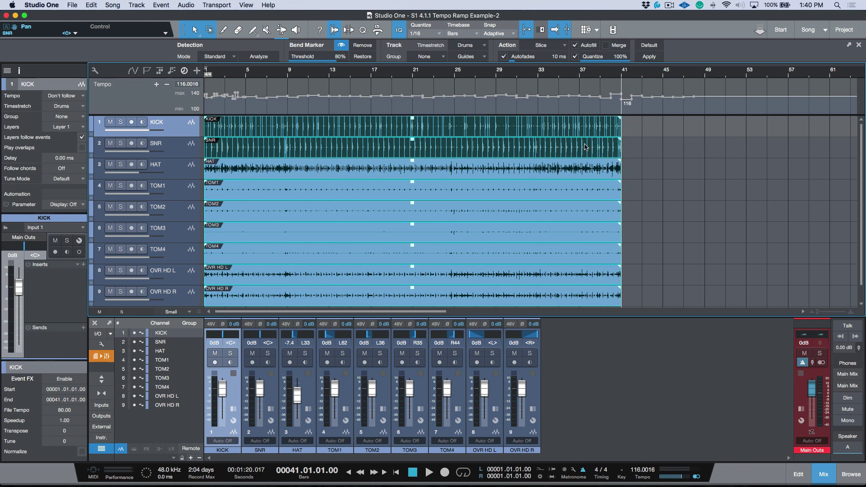
key(super+z)
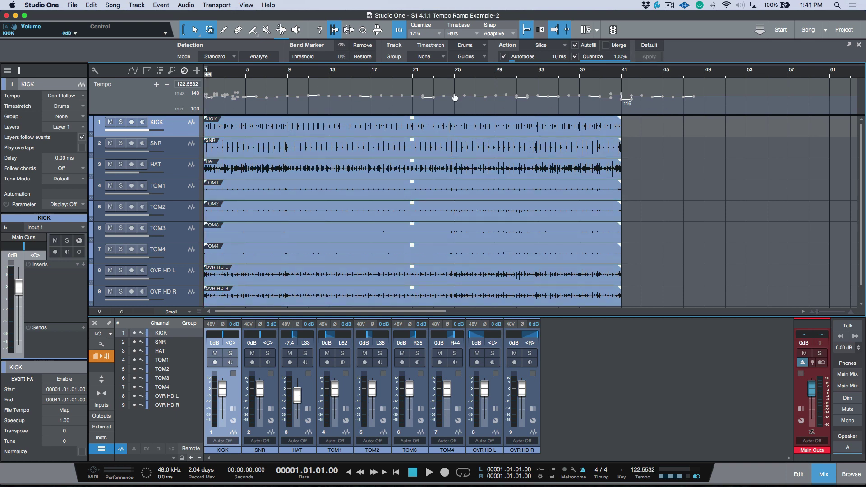
- Set the tempo mode of all nine drum tracks to Timestretch
key(super+a)
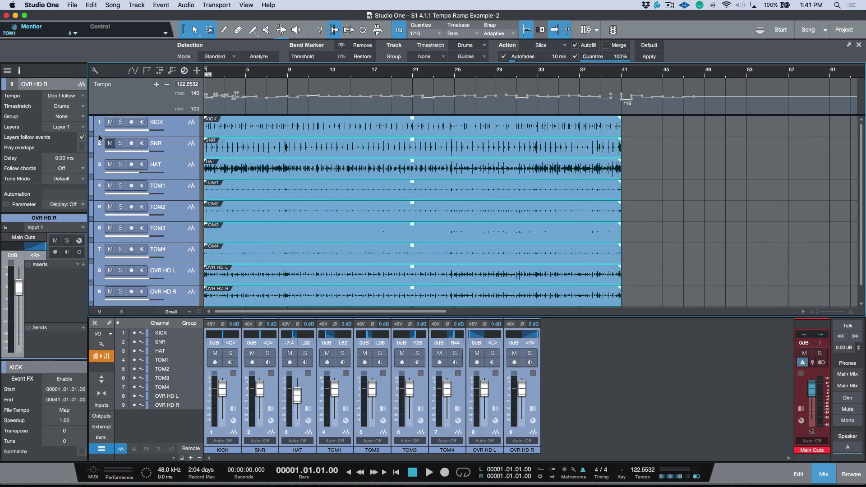
click(62, 98)
click(69, 126)
- Delete all the tempo changes from the tempo track and set the song tempo to 126
drag(747, 104, 58, 111)
key(Delete)
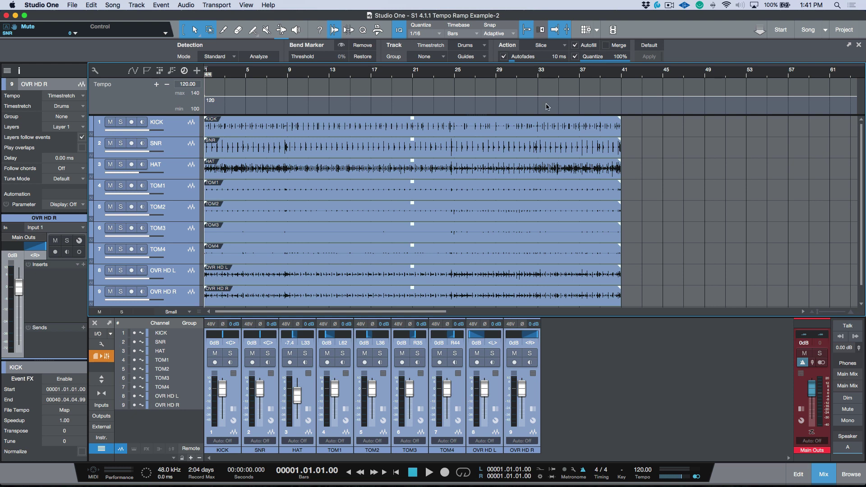
scroll(641, 471, up, 6)
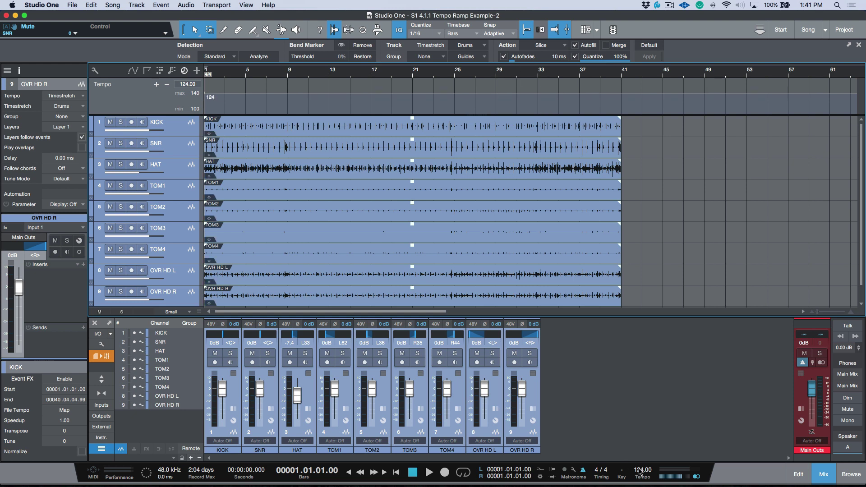
- Choose Beat-Linear as the timeline's timebase
right_click(474, 76)
mouse_move(559, 125)
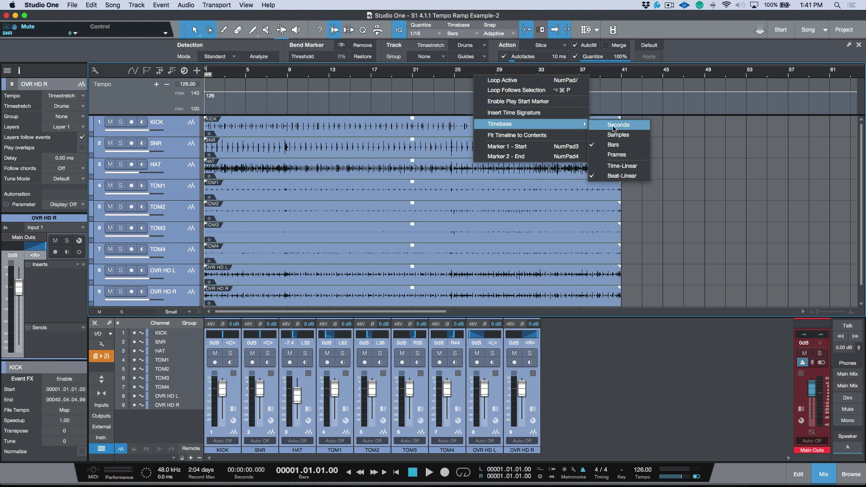
click(617, 177)
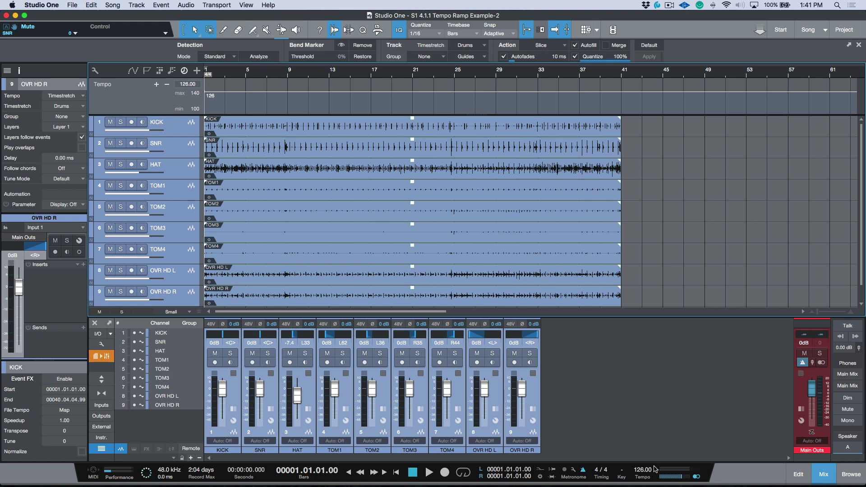
- Set the song tempo to 139 and play the timestretched drums from the beginning
scroll(642, 472, up, 13)
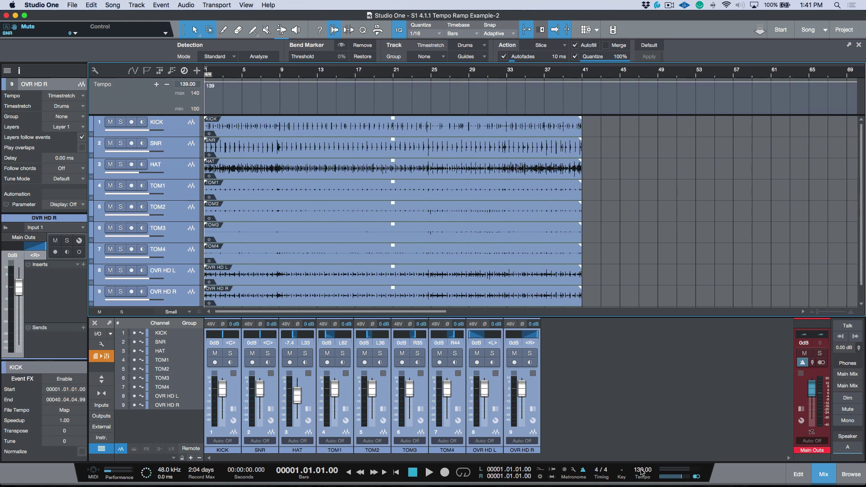
key(space)
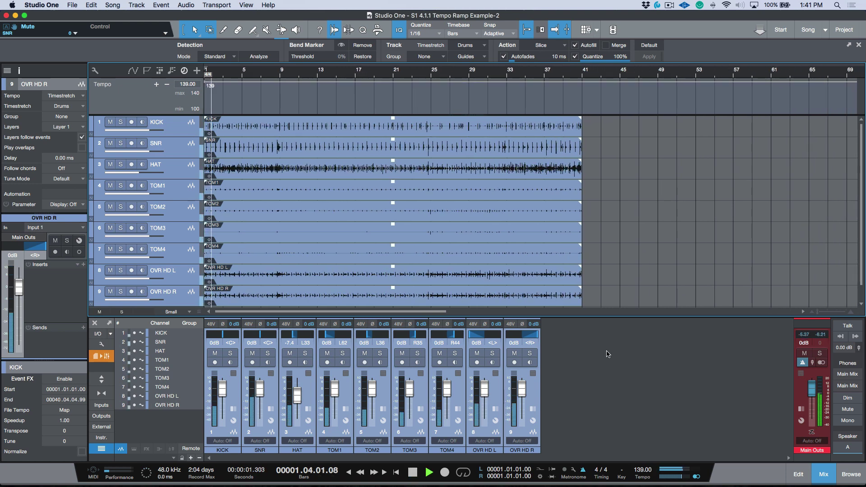